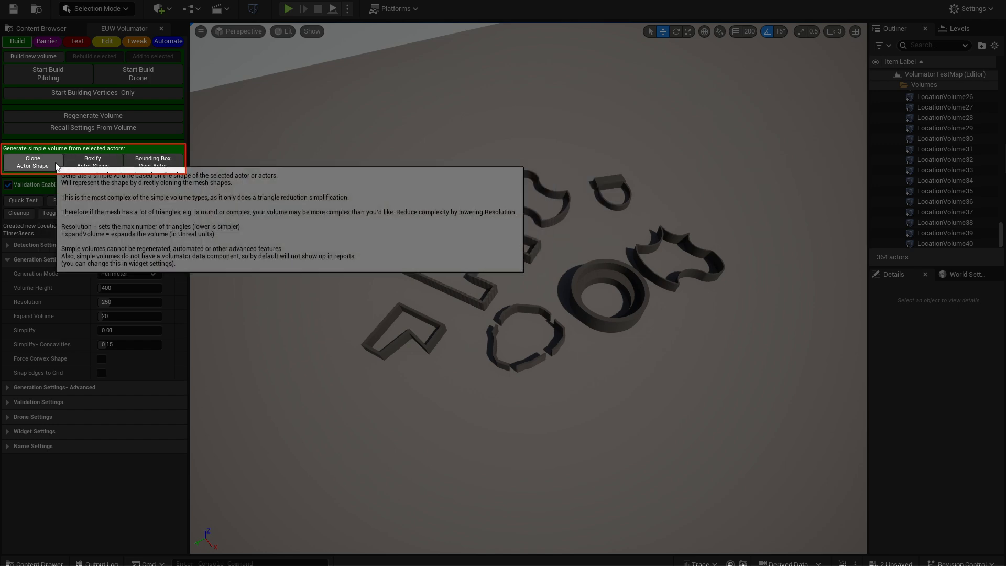
Select the broken circular wall and generate a simple volume from it with Clone Actor Shape
{"action": "right_click_drag", "start_coordinate": [313, 258], "coordinate": [285, 280]}
{"action": "key", "text": "w"}
{"action": "left_click", "coordinate": [563, 208]}
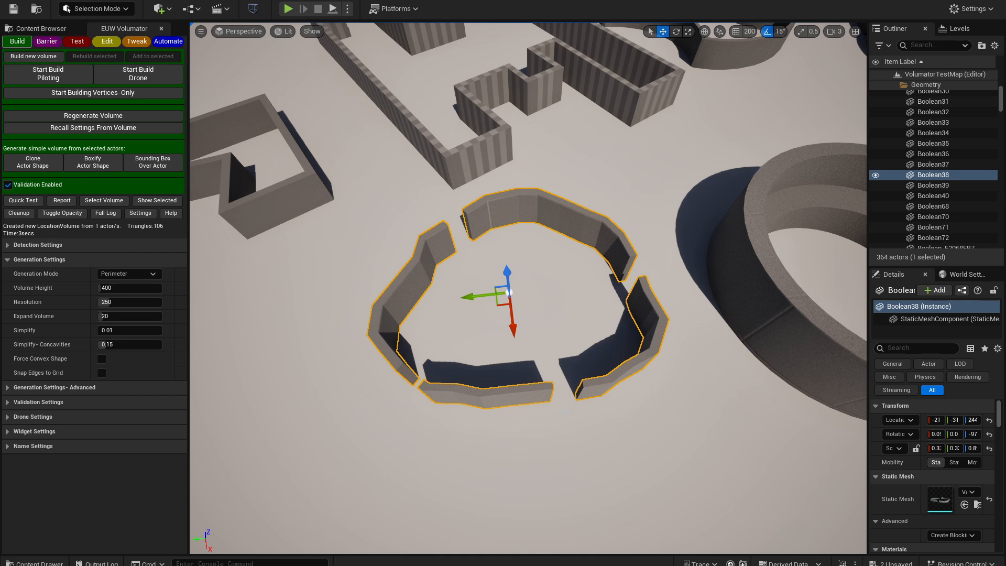
{"action": "left_click", "coordinate": [10, 167]}
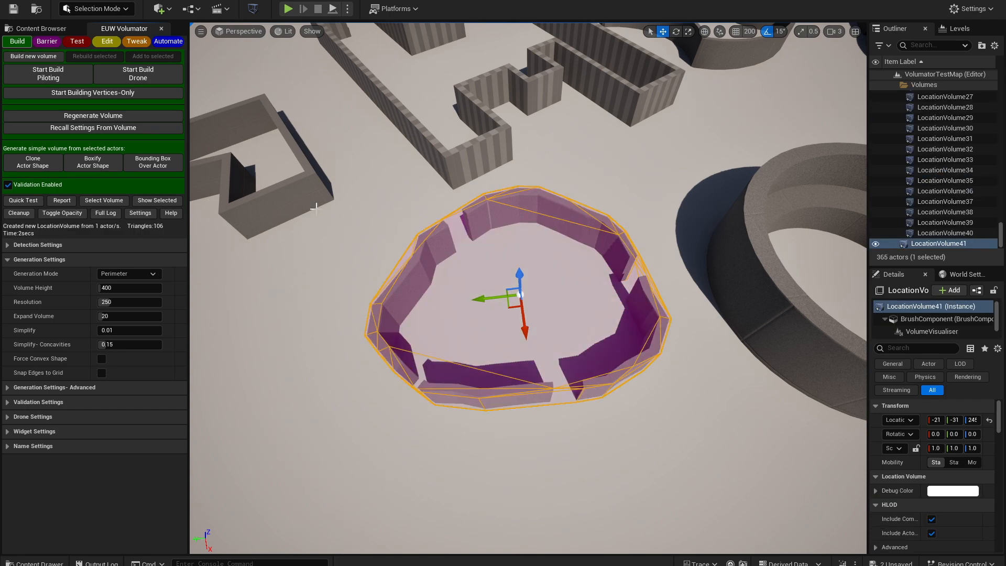
Isolate the new volume to inspect its wireframe, then show all actors again
{"action": "left_click", "coordinate": [157, 200]}
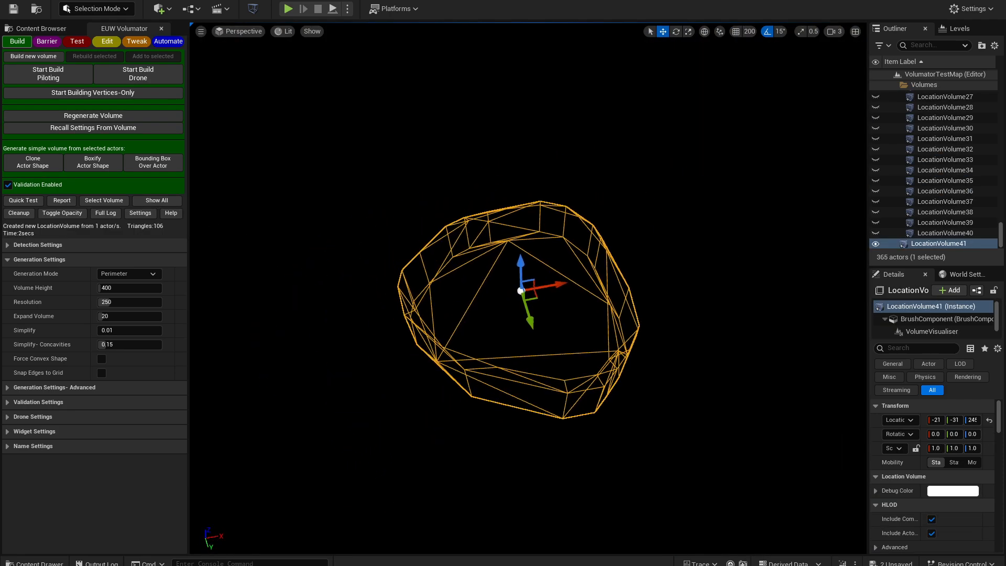
{"action": "right_click_drag", "start_coordinate": [681, 294], "coordinate": [256, 255]}
{"action": "left_click", "coordinate": [157, 200]}
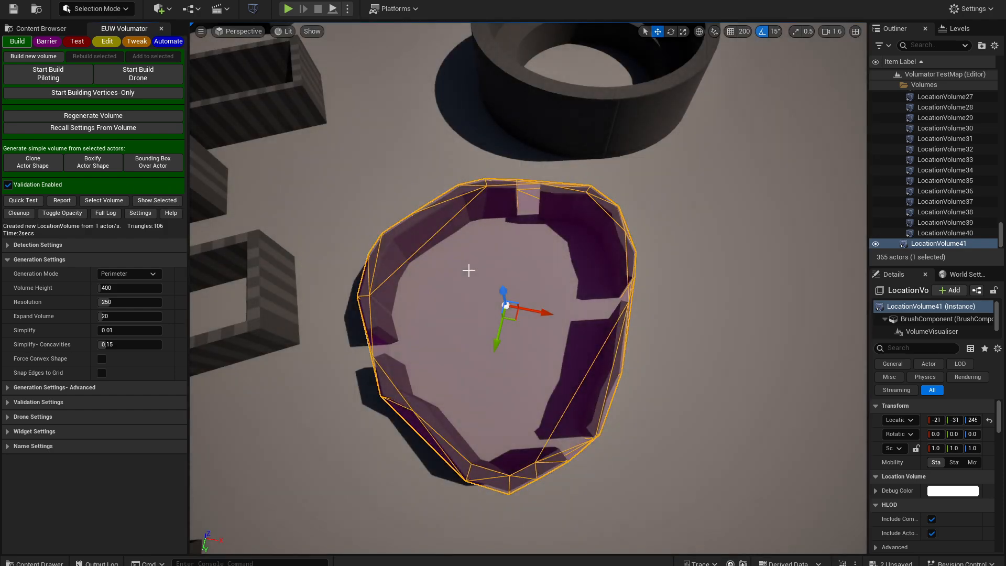
{"action": "right_click_drag", "start_coordinate": [547, 294], "coordinate": [410, 281]}
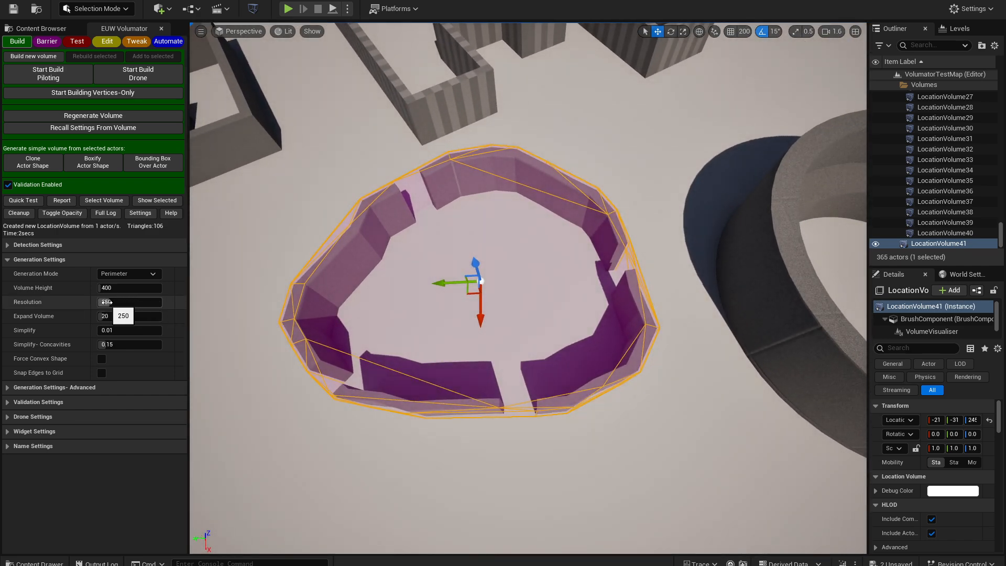
{"action": "mouse_move", "coordinate": [33, 303]}
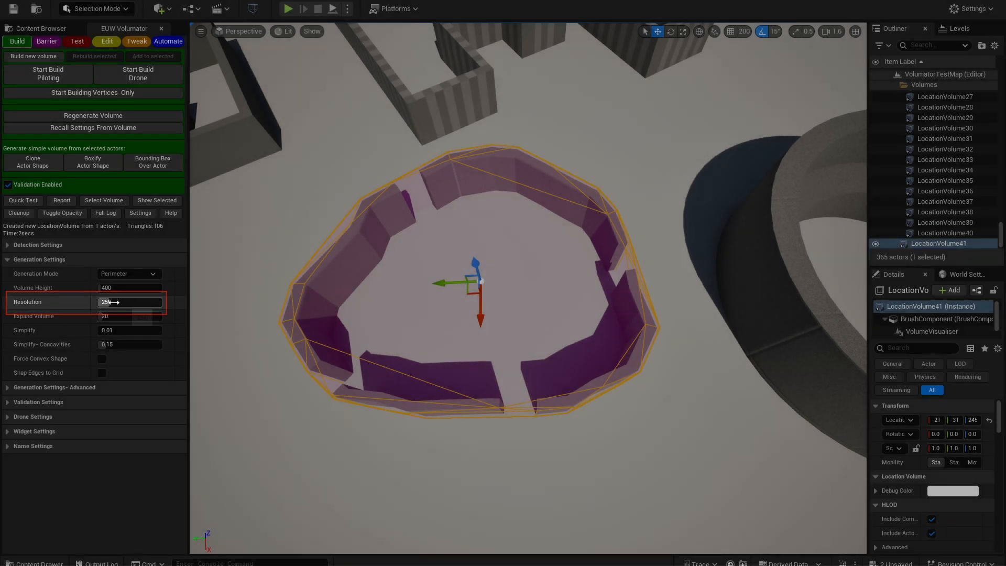
{"action": "mouse_move", "coordinate": [116, 302]}
{"action": "left_mouse_down"}
{"action": "mouse_move", "coordinate": [161, 303]}
{"action": "mouse_move", "coordinate": [110, 302]}
{"action": "left_mouse_up"}
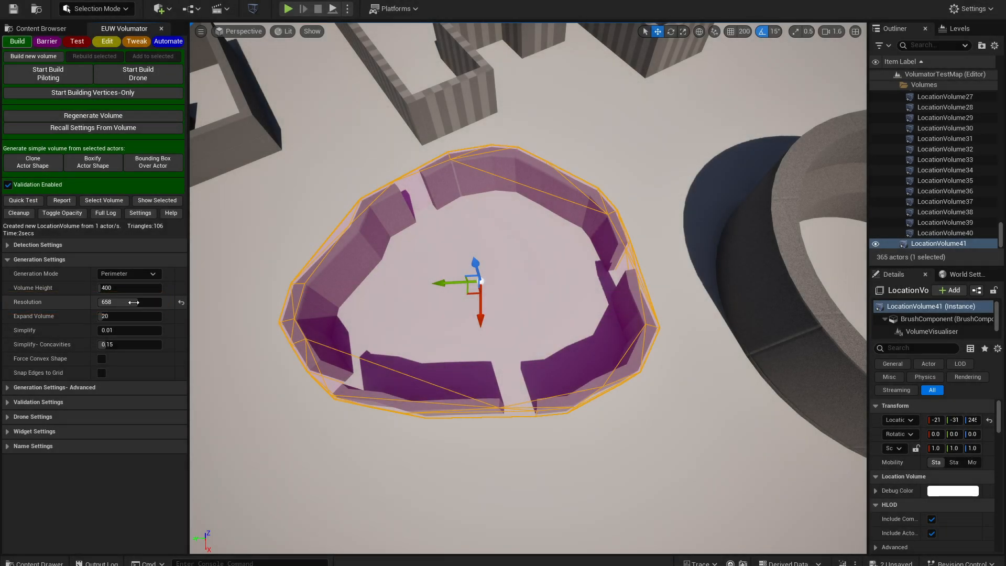
{"action": "left_click", "coordinate": [181, 303]}
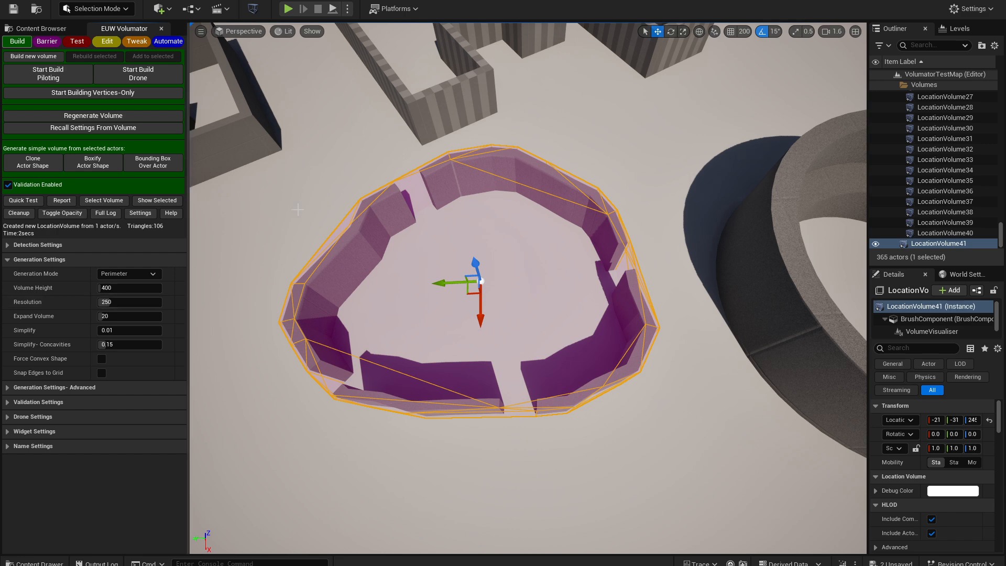
{"action": "left_click_drag", "start_coordinate": [137, 301], "coordinate": [105, 302]}
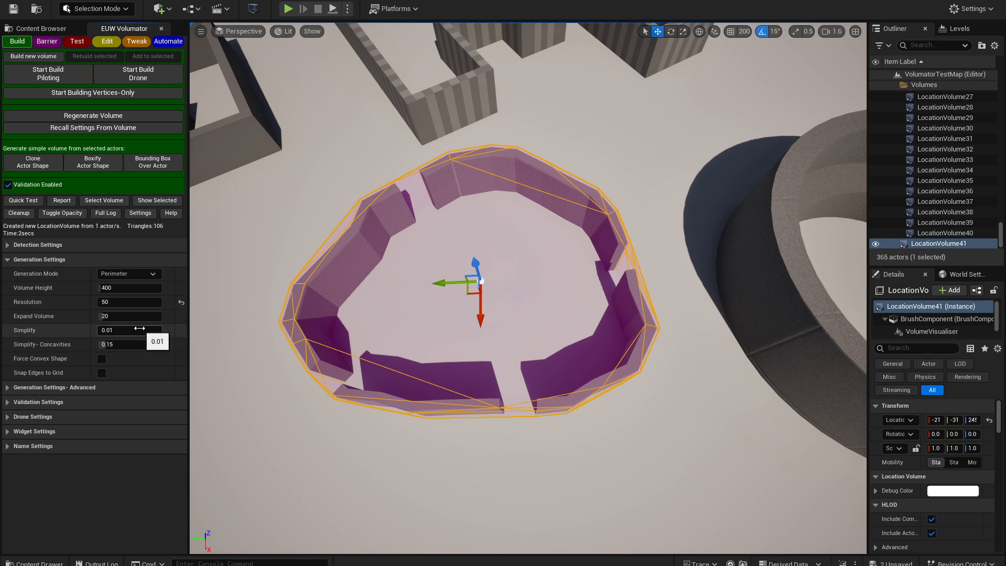
{"action": "left_click", "coordinate": [181, 302]}
Set Resolution to 50 and generate a Clone Actor Shape volume from the circular wall again
{"action": "right_click_drag", "start_coordinate": [374, 321], "coordinate": [369, 355]}
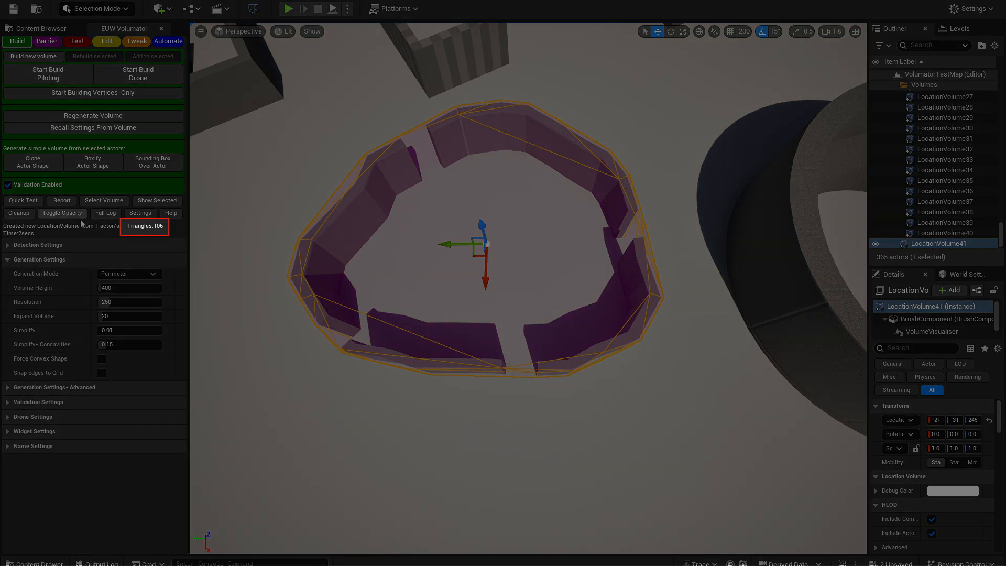
{"action": "left_click", "coordinate": [123, 303]}
{"action": "type", "text": "50"}
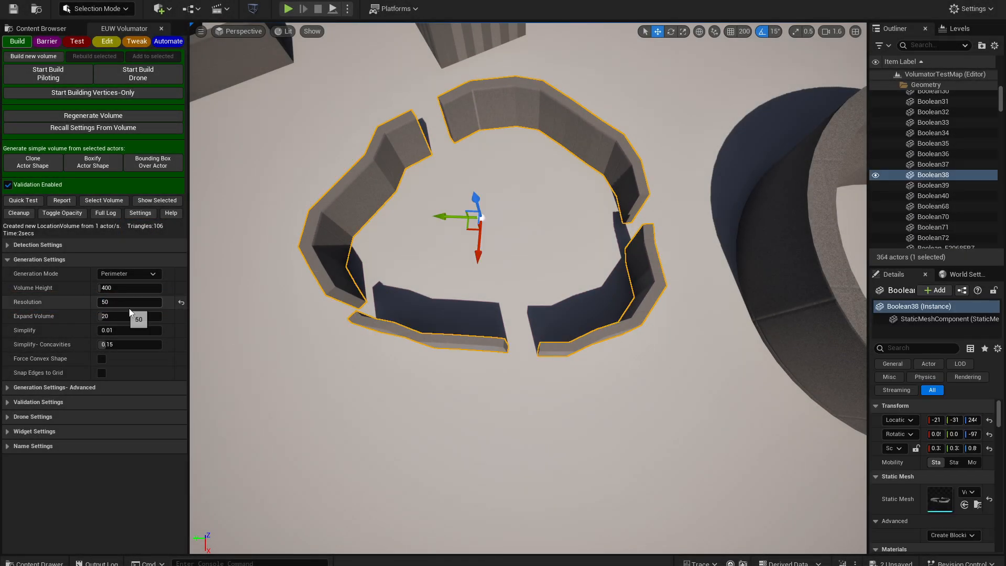
{"action": "left_click", "coordinate": [32, 163]}
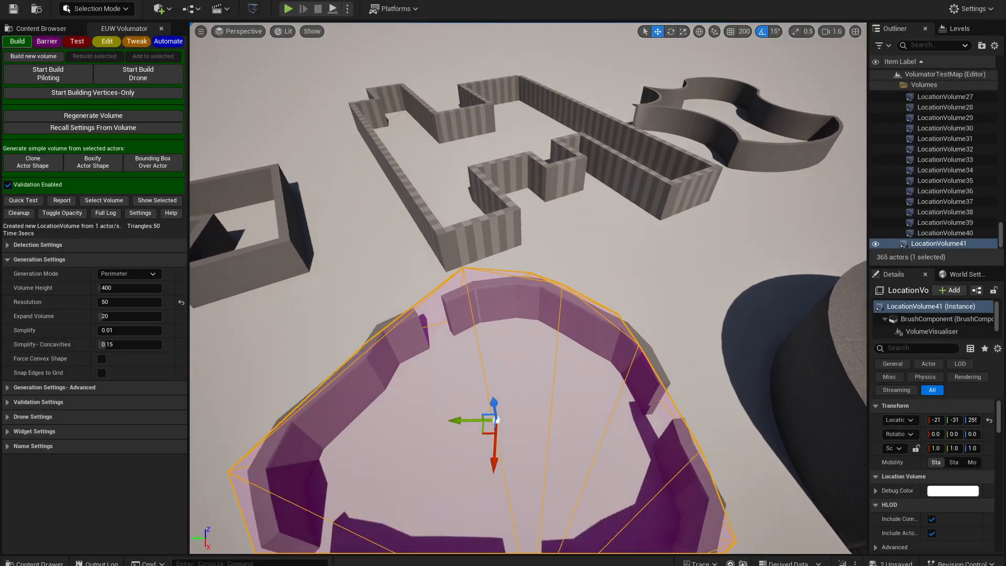
Delete the newly generated location volume
{"action": "right_click_drag", "start_coordinate": [424, 218], "coordinate": [498, 246]}
{"action": "right_click_drag", "start_coordinate": [403, 321], "coordinate": [340, 283]}
{"action": "key", "text": "Delete"}
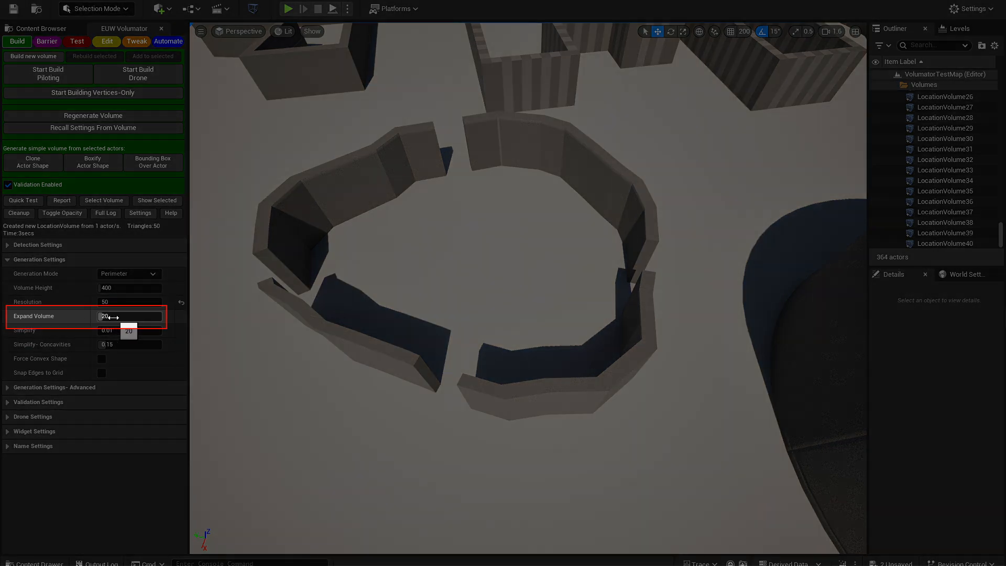
Set Expand Volume to 200 and generate a Clone Actor Shape volume from the circular wall
{"action": "left_click_drag", "start_coordinate": [119, 316], "coordinate": [162, 316]}
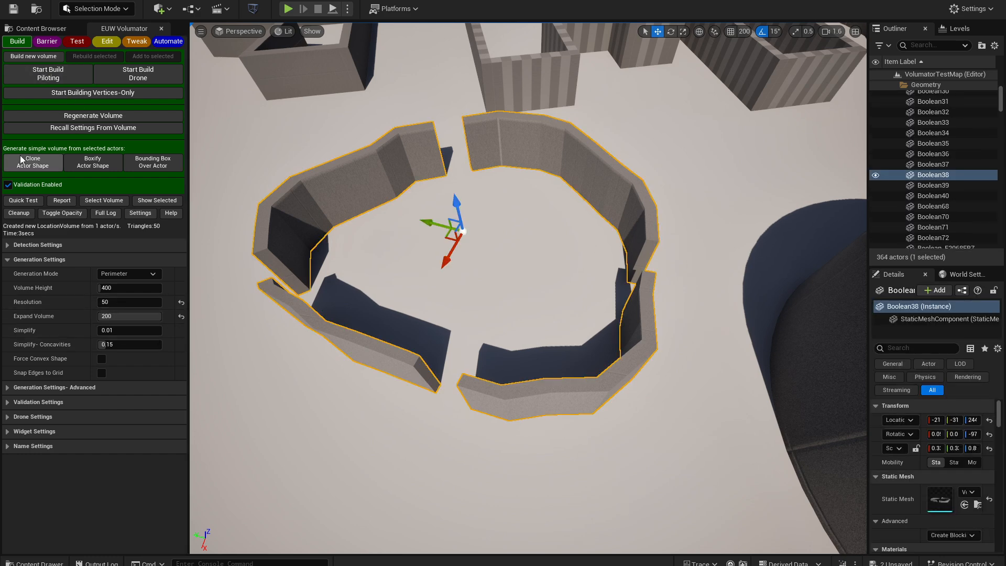
{"action": "left_click", "coordinate": [30, 161]}
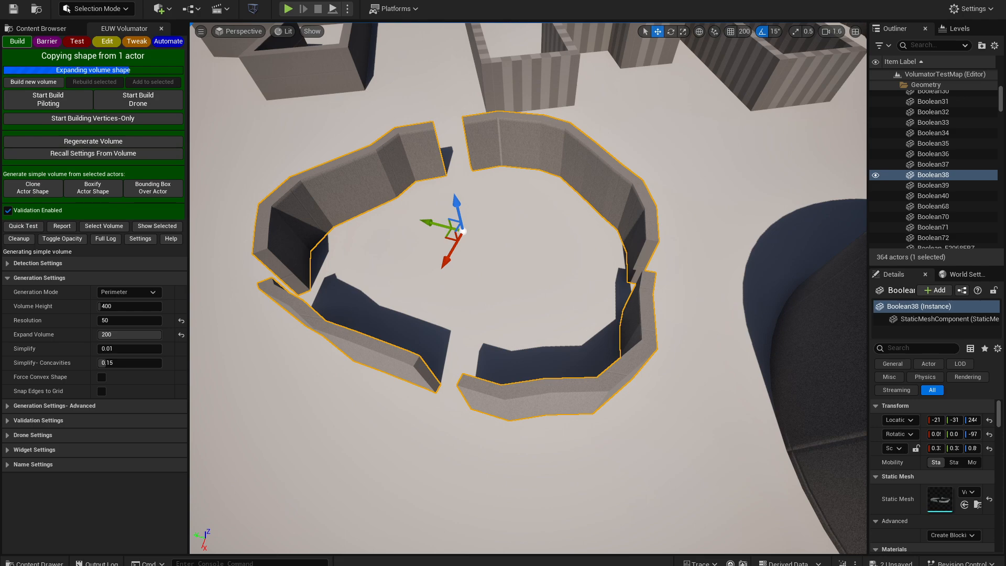
{"action": "right_click_drag", "start_coordinate": [524, 288], "coordinate": [655, 301]}
{"action": "key", "text": "a"}
{"action": "right_click_drag", "start_coordinate": [384, 317], "coordinate": [281, 309]}
{"action": "key", "text": "d"}
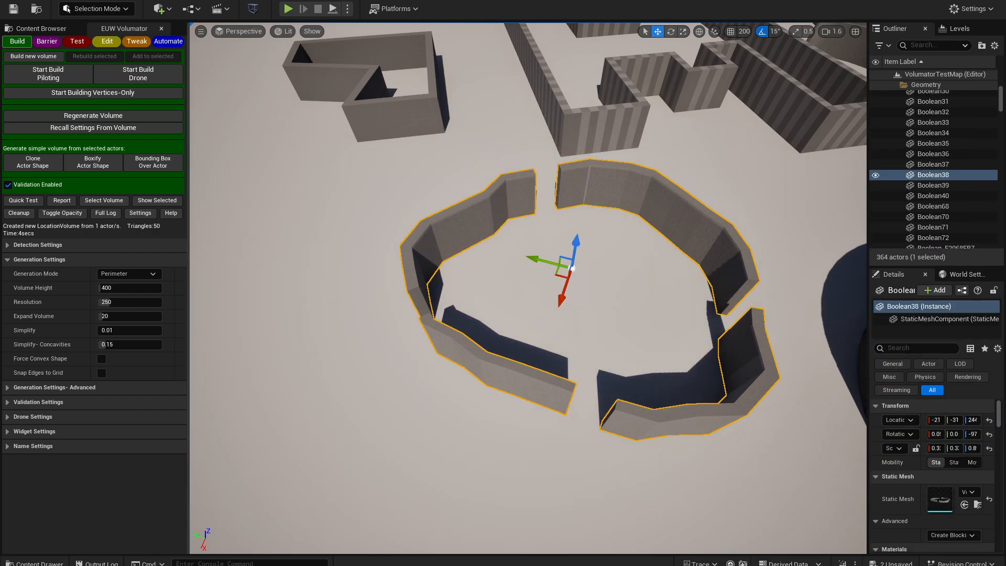
{"action": "key", "text": "a"}
{"action": "right_click_drag", "start_coordinate": [451, 353], "coordinate": [555, 352]}
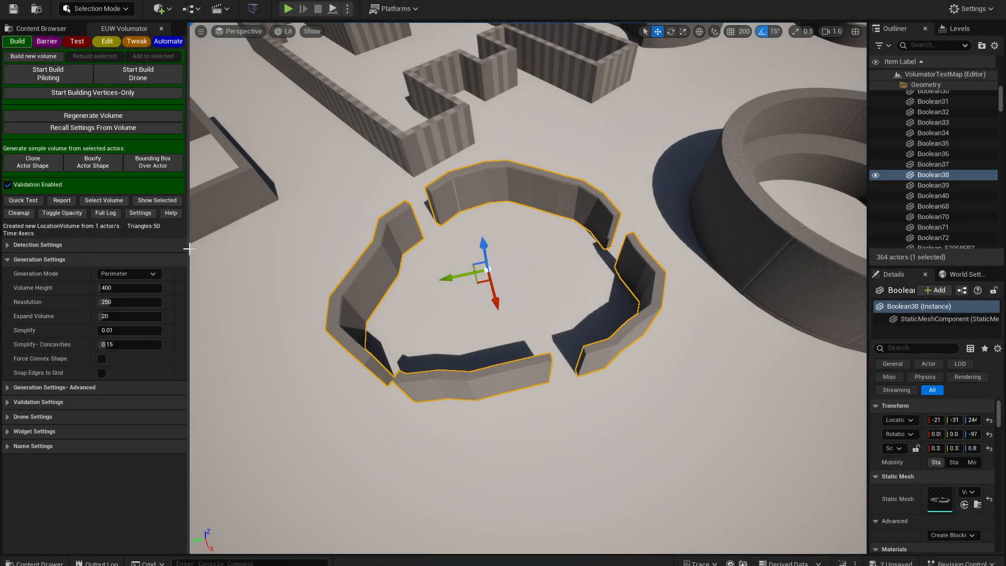
Generate a Boxify Actor Shape volume from the circular wall
{"action": "left_click", "coordinate": [94, 160]}
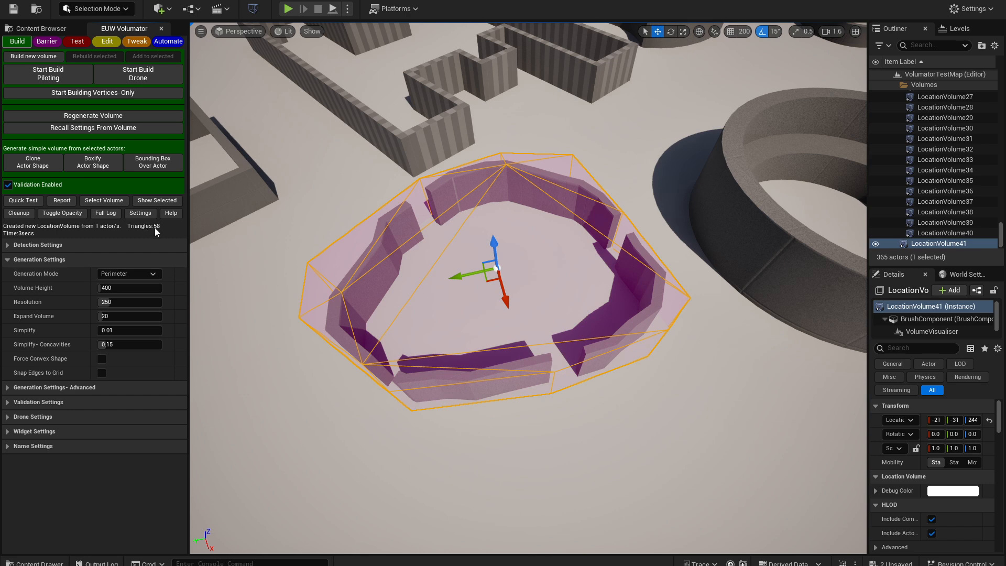
{"action": "left_click", "coordinate": [157, 200]}
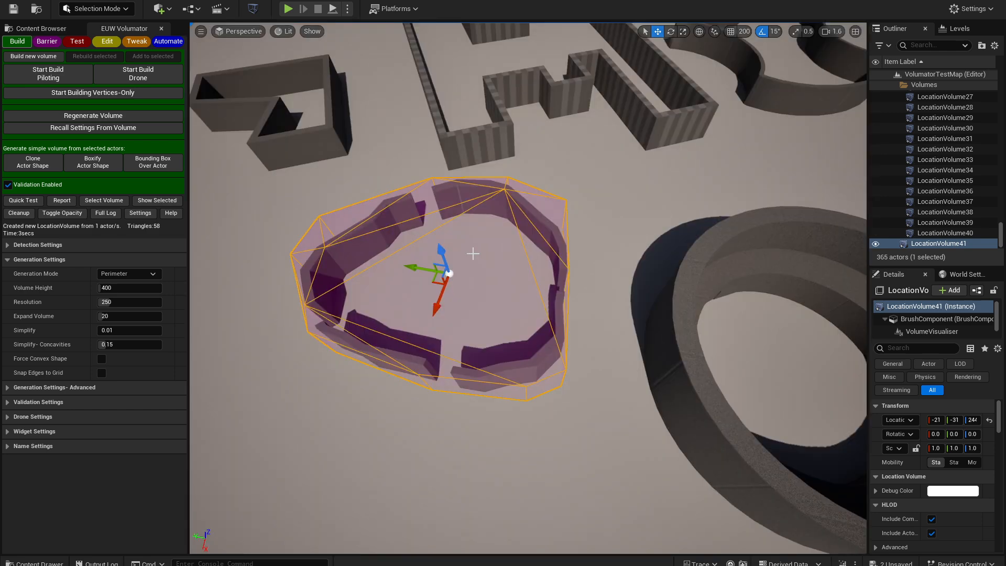
Generate a Bounding Box Over Actor volume from the circular wall
{"action": "left_click", "coordinate": [158, 166]}
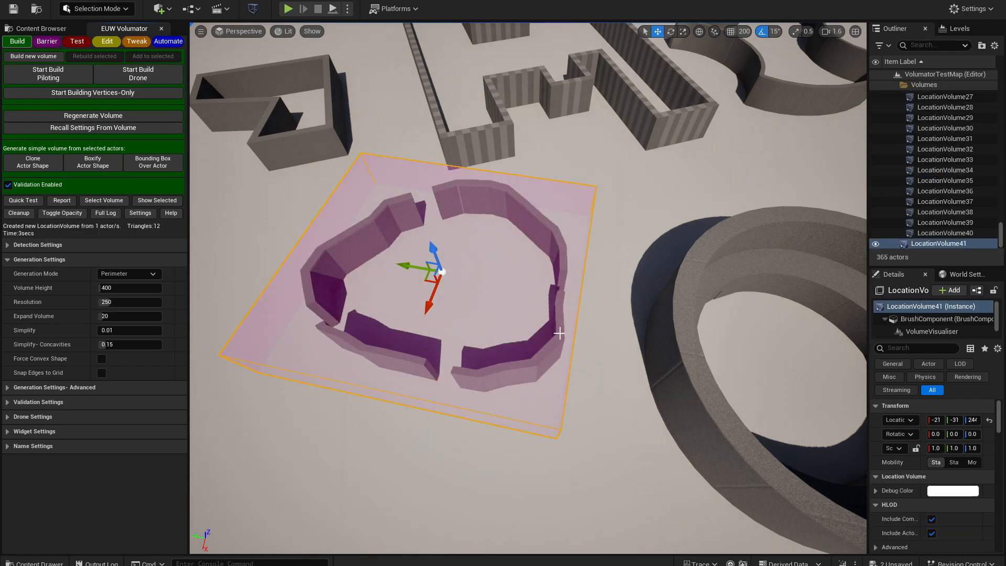
{"action": "right_click_drag", "start_coordinate": [247, 364], "coordinate": [378, 294]}
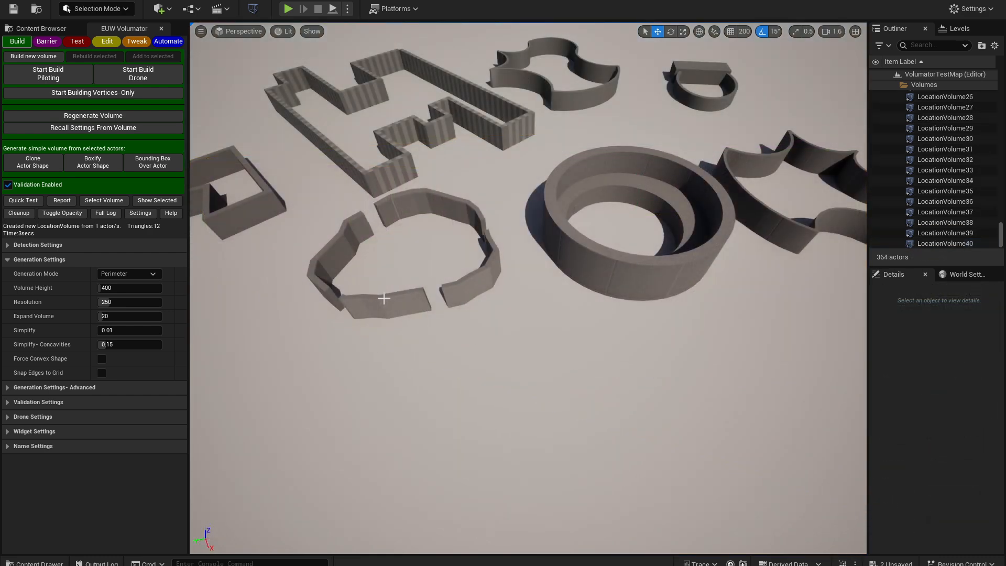
Select the circular wall, the round ring and the bat-shaped wall and generate one volume from the three
{"action": "left_click", "coordinate": [384, 298]}
{"action": "left_click", "coordinate": [658, 272], "text": "ctrl"}
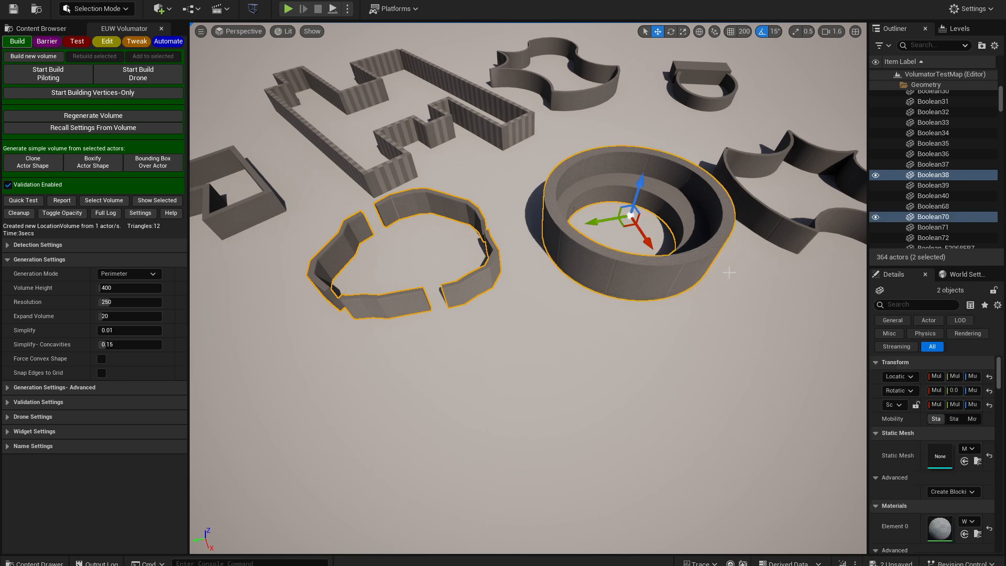
{"action": "left_click", "coordinate": [774, 231], "text": "ctrl"}
{"action": "key", "text": "f"}
{"action": "left_click", "coordinate": [34, 56]}
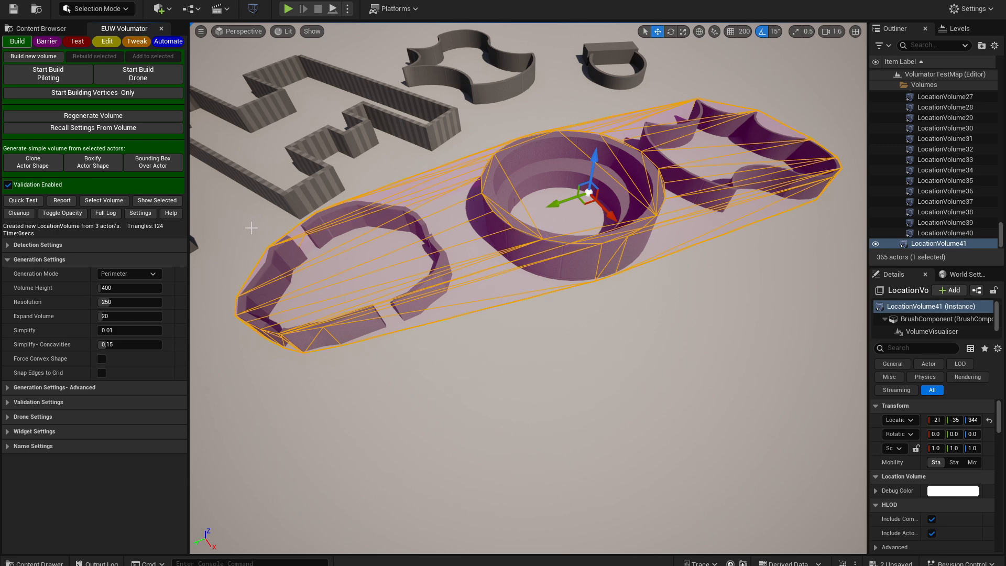
Isolate the three-actor volume to inspect its wireframe, then show all actors again
{"action": "left_click_drag", "start_coordinate": [376, 273], "coordinate": [246, 148]}
{"action": "left_click", "coordinate": [157, 200]}
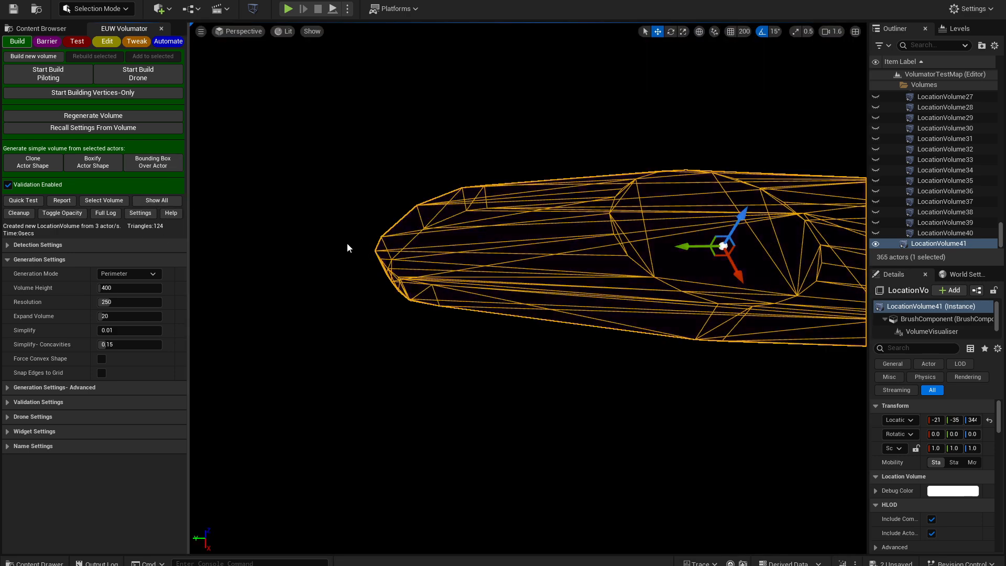
{"action": "right_click_drag", "start_coordinate": [347, 243], "coordinate": [429, 233]}
{"action": "left_click", "coordinate": [155, 199]}
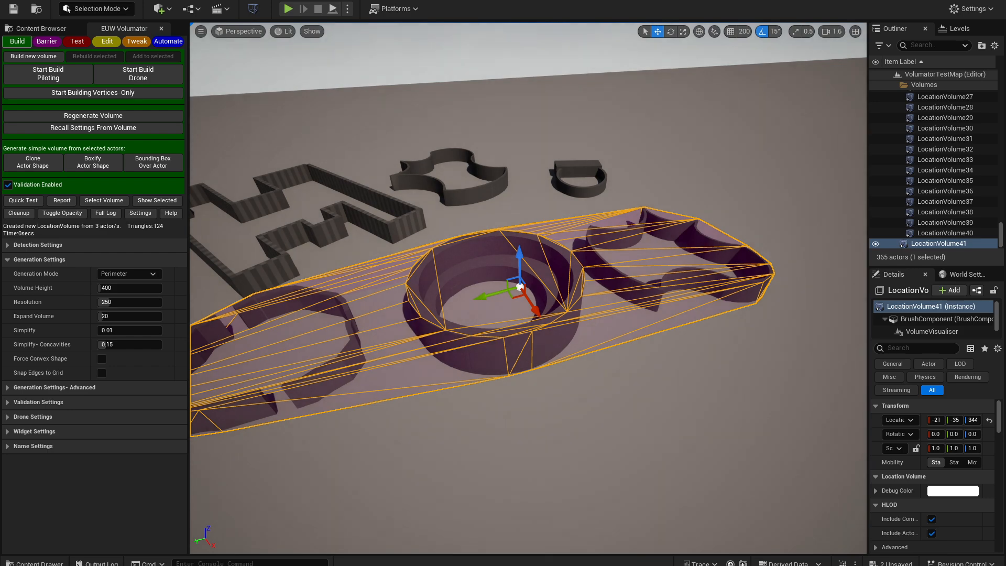
Delete the three-actor volume
{"action": "right_click_drag", "start_coordinate": [506, 401], "coordinate": [463, 437]}
{"action": "key", "text": "Delete"}
{"action": "key", "text": "s"}
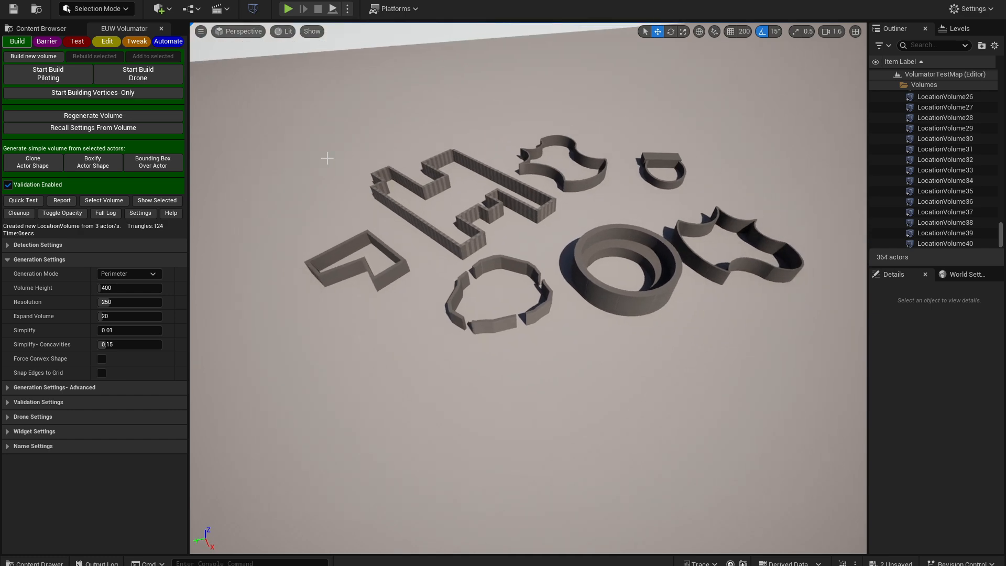
Box-select all ten wall pieces, generate a Clone Actor Shape volume from them, then delete it
{"action": "mouse_move", "coordinate": [290, 129]}
{"action": "left_mouse_down", "text": "ctrl+alt"}
{"action": "mouse_move", "coordinate": [770, 347]}
{"action": "mouse_move", "coordinate": [770, 366]}
{"action": "left_mouse_up", "text": "ctrl+alt"}
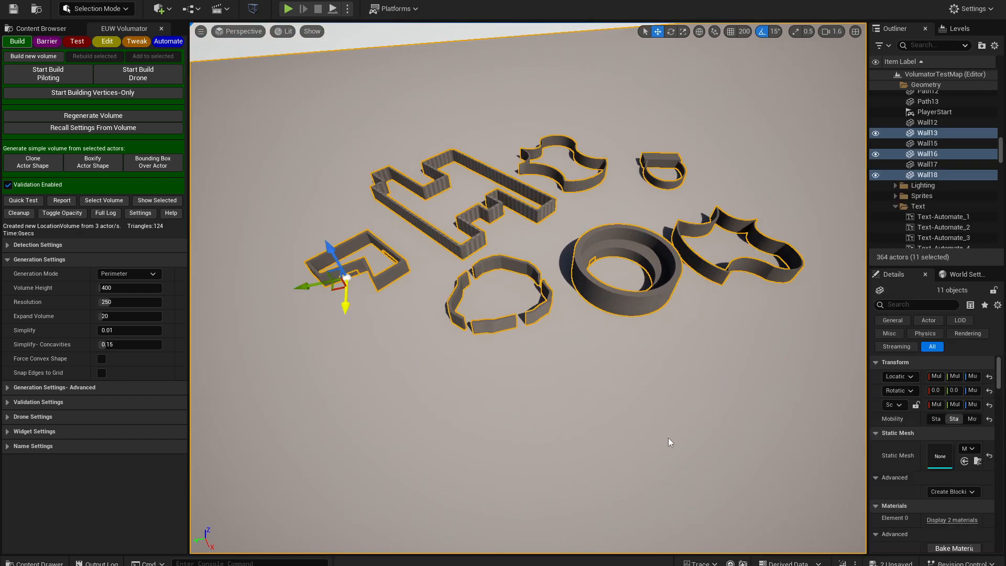
{"action": "left_click", "coordinate": [39, 165]}
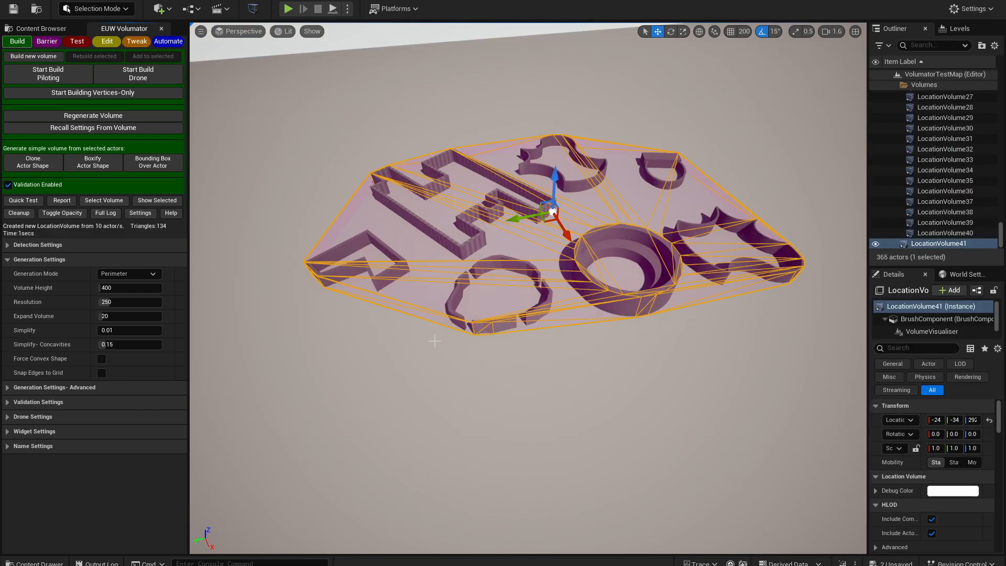
{"action": "key", "text": "Delete"}
Select the ten wall pieces, generate a Boxify Actor Shape volume from them, then delete it
{"action": "left_click_drag", "start_coordinate": [336, 123], "coordinate": [667, 452], "text": "ctrl+alt"}
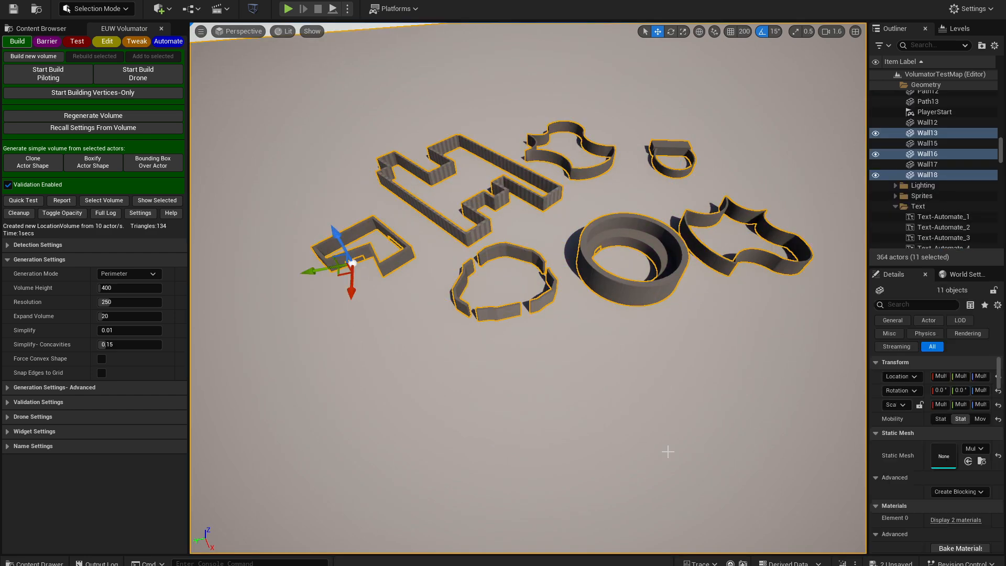
{"action": "left_click", "coordinate": [459, 240], "text": "ctrl"}
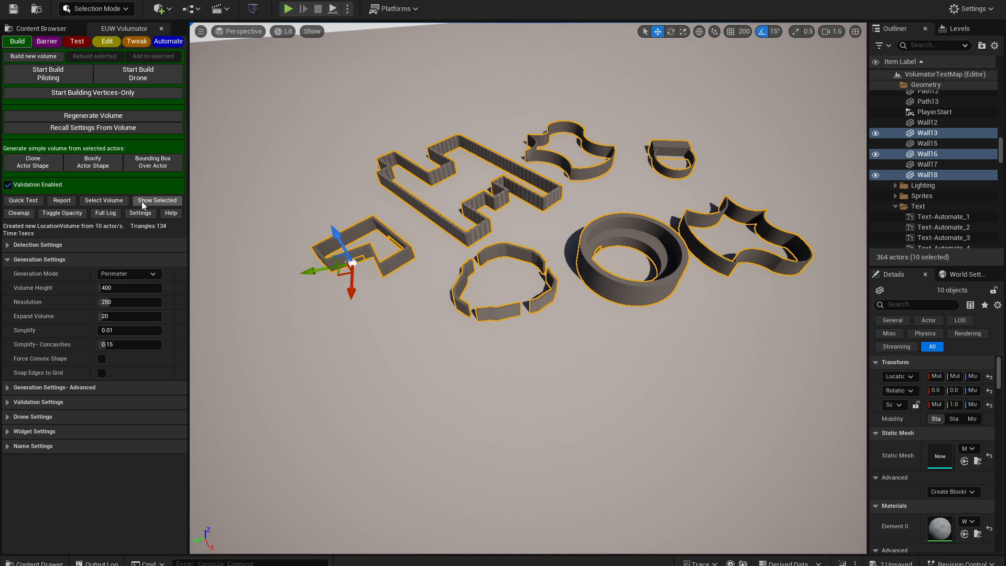
{"action": "left_click", "coordinate": [93, 162]}
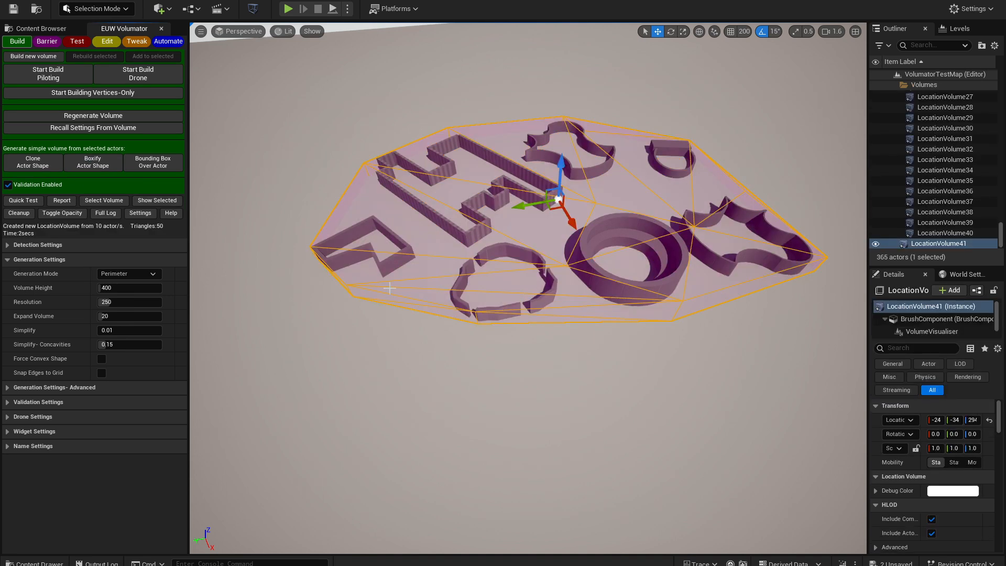
{"action": "key", "text": "Delete"}
Select the ten wall pieces, generate a Bounding Box Over Actor volume, then delete it
{"action": "left_click_drag", "start_coordinate": [319, 112], "coordinate": [736, 299], "text": "ctrl+alt"}
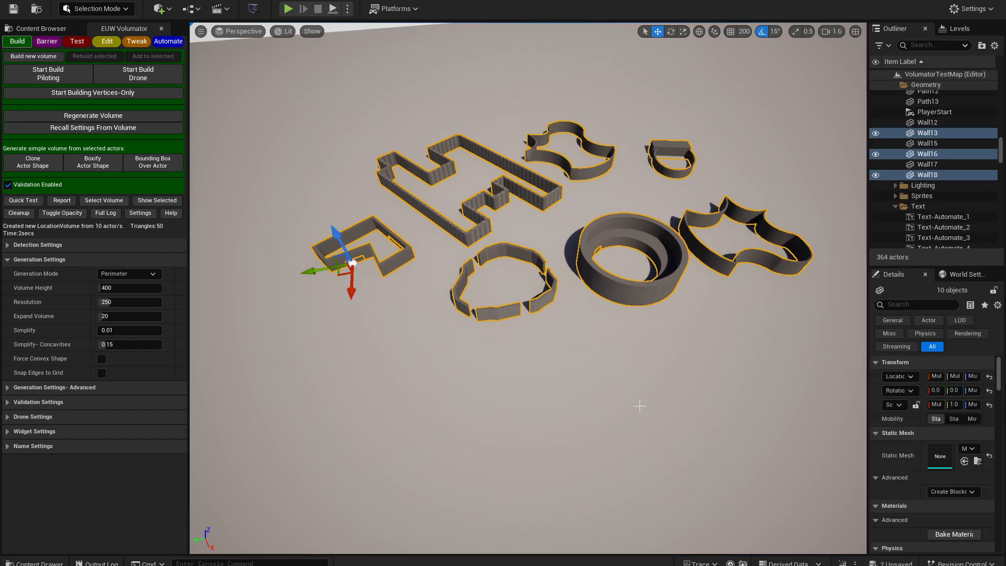
{"action": "left_click", "coordinate": [153, 162]}
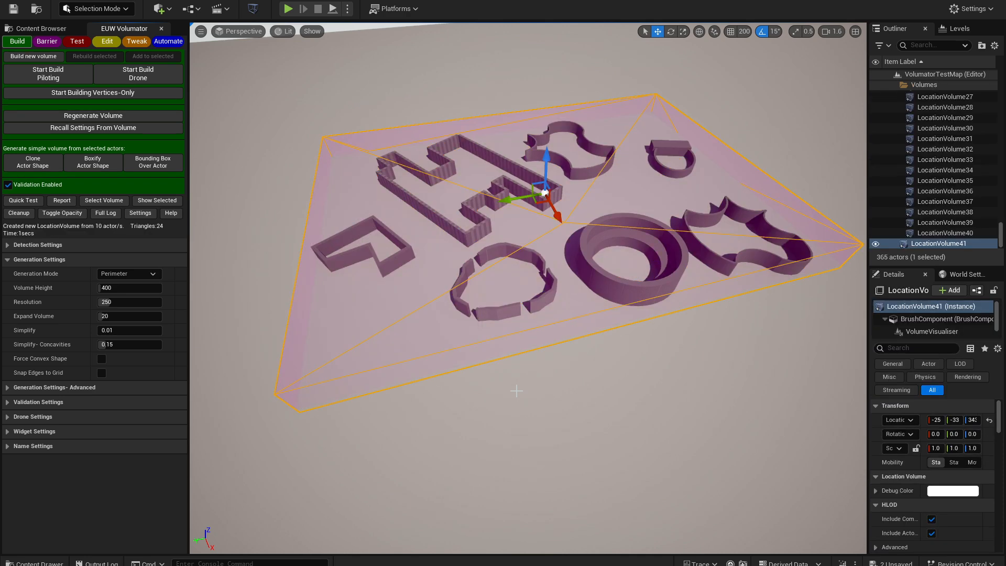
{"action": "key", "text": "Delete"}
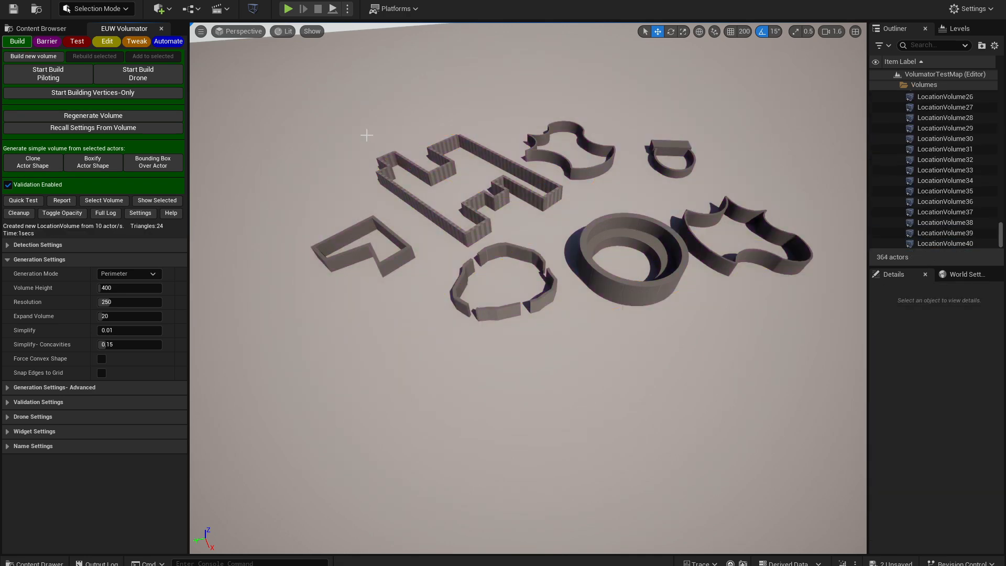
Box-select the ten wall pieces and set Expand Volume to 200
{"action": "left_click_drag", "start_coordinate": [325, 116], "coordinate": [746, 359], "text": "ctrl+alt"}
{"action": "left_click", "coordinate": [119, 319]}
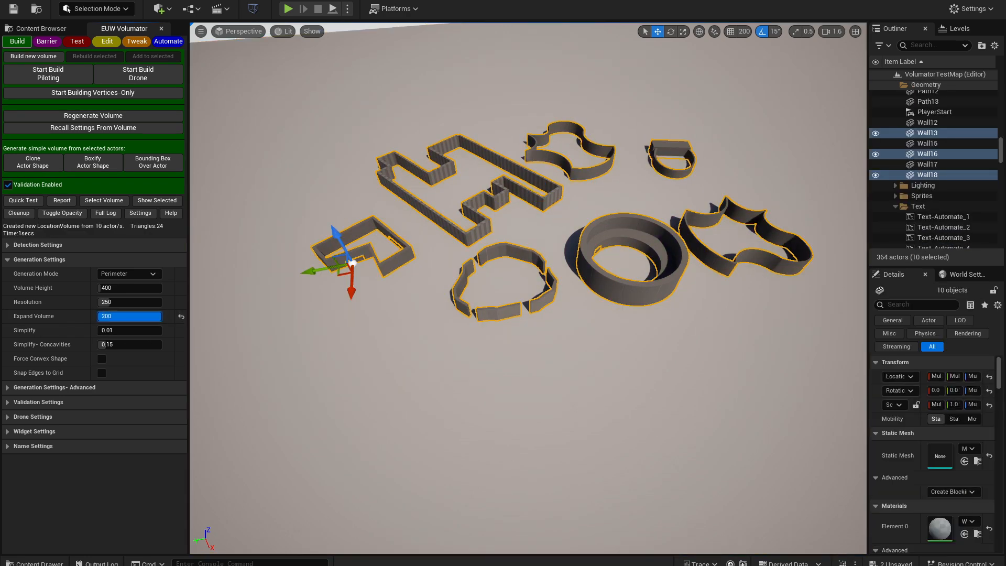
{"action": "type", "text": "200"}
{"action": "key", "text": "Return"}
{"action": "left_click", "coordinate": [130, 316]}
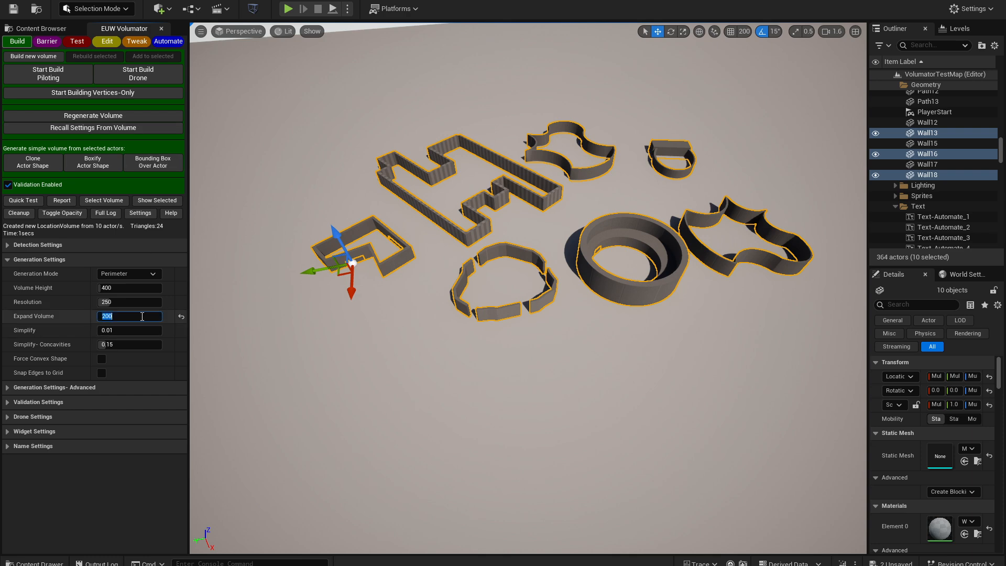
Set Expand Volume to 500 and generate a Bounding Box Over Actor volume around the ten selected wall pieces
{"action": "type", "text": "500"}
{"action": "left_click", "coordinate": [37, 318]}
{"action": "mouse_move", "coordinate": [52, 317]}
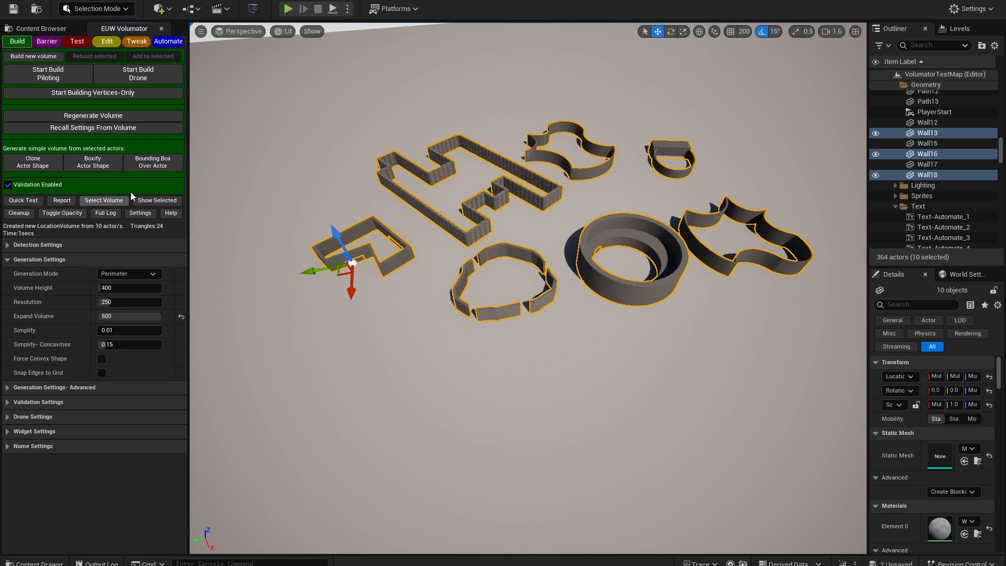
{"action": "left_click", "coordinate": [146, 164]}
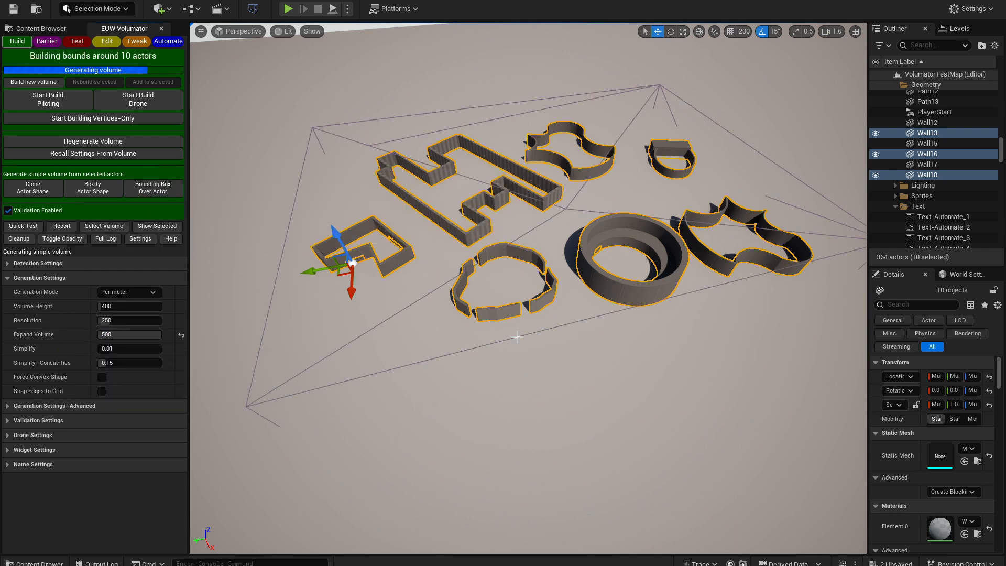
{"action": "right_click_drag", "start_coordinate": [528, 288], "coordinate": [527, 356]}
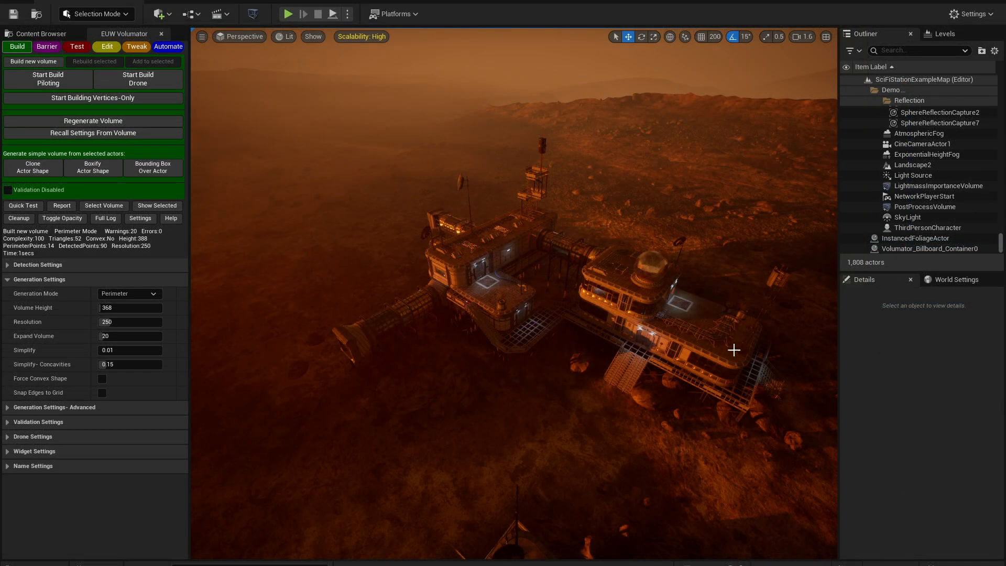
Box-select the nine tunnel pieces of the station, generate a Clone Actor Shape volume from them, then delete it
{"action": "right_click_drag", "start_coordinate": [734, 350], "coordinate": [744, 320]}
{"action": "key", "text": "w"}
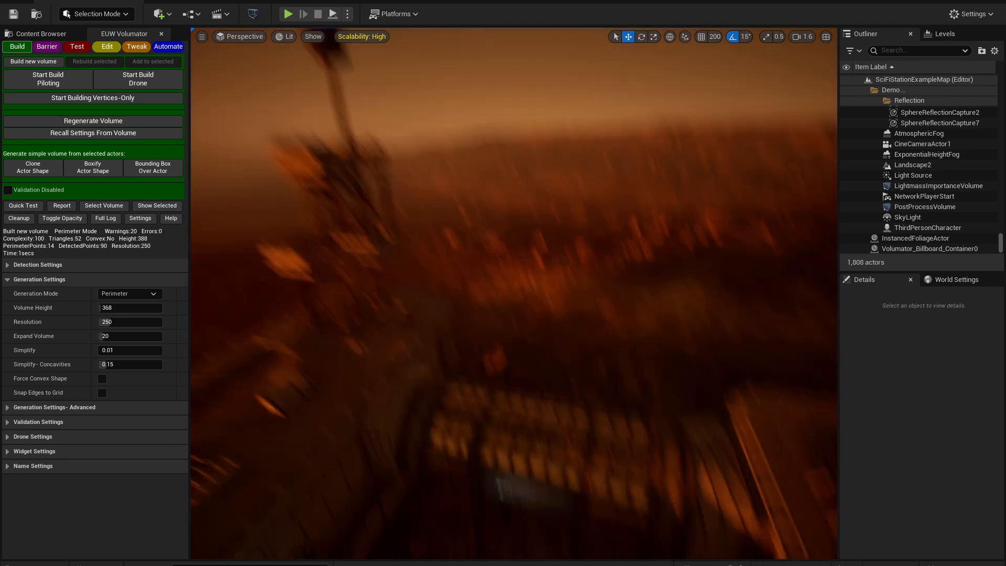
{"action": "right_click_drag", "start_coordinate": [534, 225], "coordinate": [551, 287]}
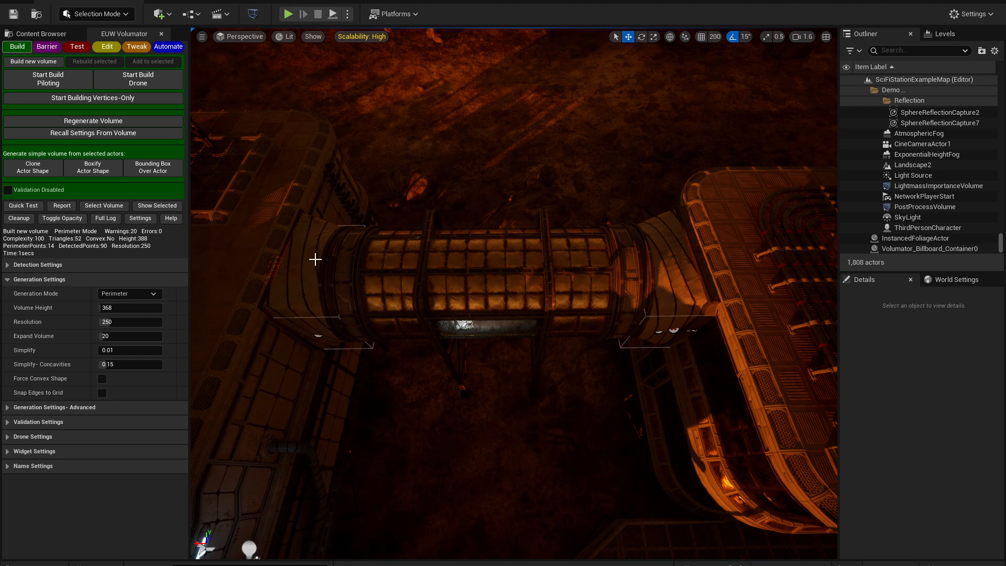
{"action": "left_click_drag", "start_coordinate": [410, 295], "coordinate": [659, 295], "text": "ctrl+alt"}
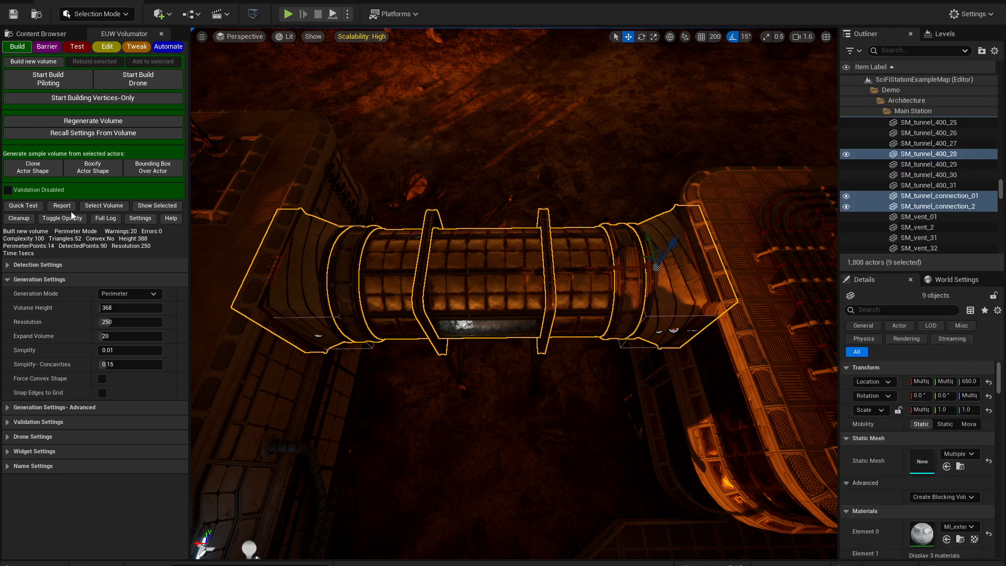
{"action": "left_click", "coordinate": [31, 172]}
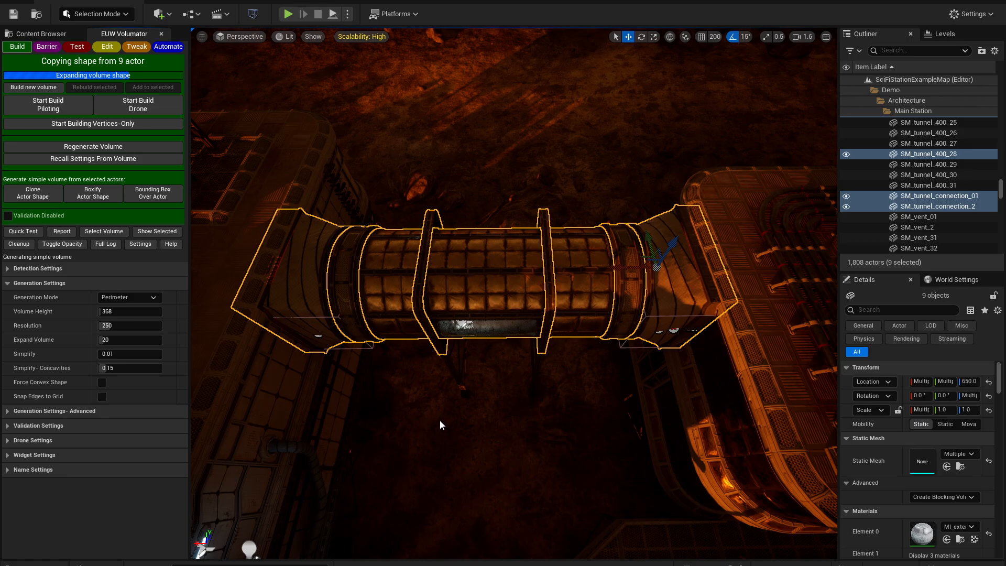
{"action": "right_click_drag", "start_coordinate": [483, 404], "coordinate": [488, 403]}
{"action": "key", "text": "Delete"}
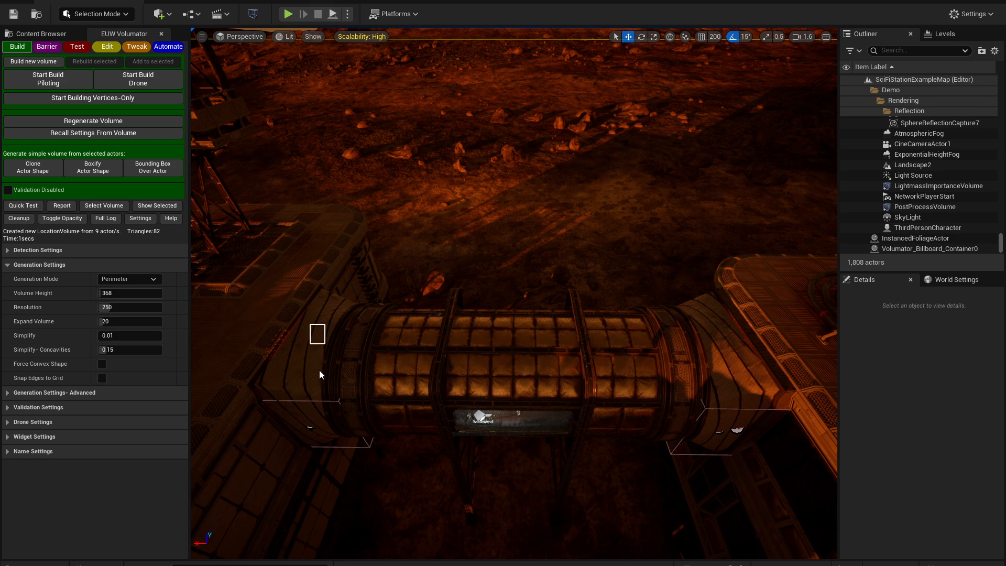
Box-select the eleven tunnel pieces and doors, generate a Boxify Actor Shape volume, then delete it
{"action": "left_click_drag", "start_coordinate": [320, 374], "coordinate": [721, 406]}
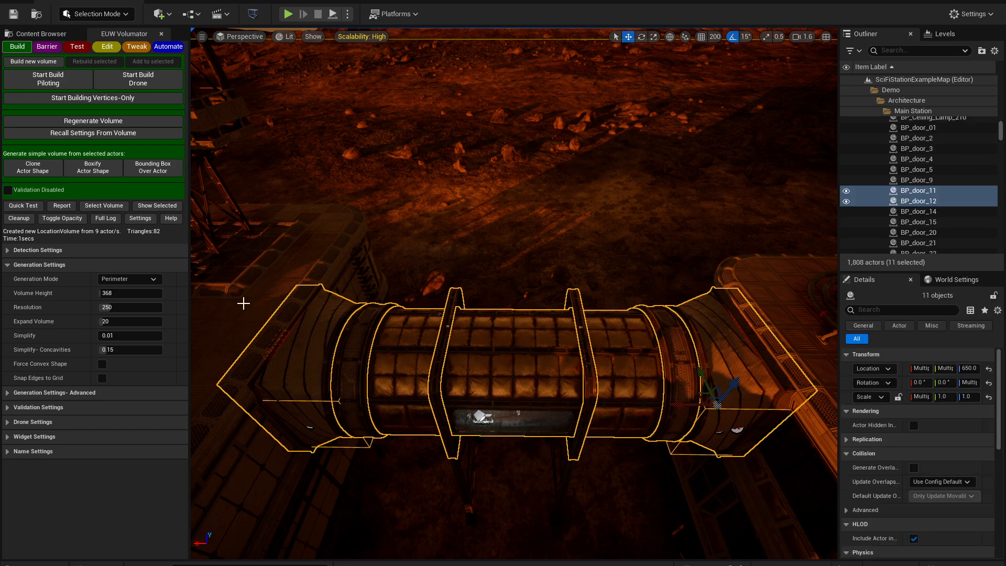
{"action": "left_click", "coordinate": [92, 169]}
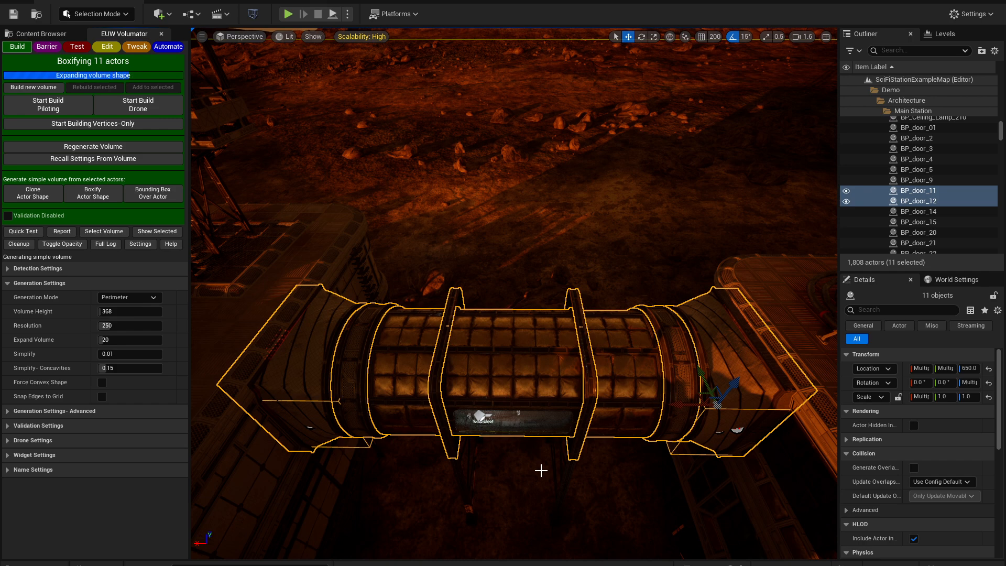
{"action": "mouse_move", "coordinate": [337, 458]}
{"action": "right_mouse_down"}
{"action": "mouse_move", "coordinate": [105, 463]}
{"action": "mouse_move", "coordinate": [58, 460]}
{"action": "mouse_move", "coordinate": [52, 440]}
{"action": "mouse_move", "coordinate": [337, 457]}
{"action": "right_mouse_up"}
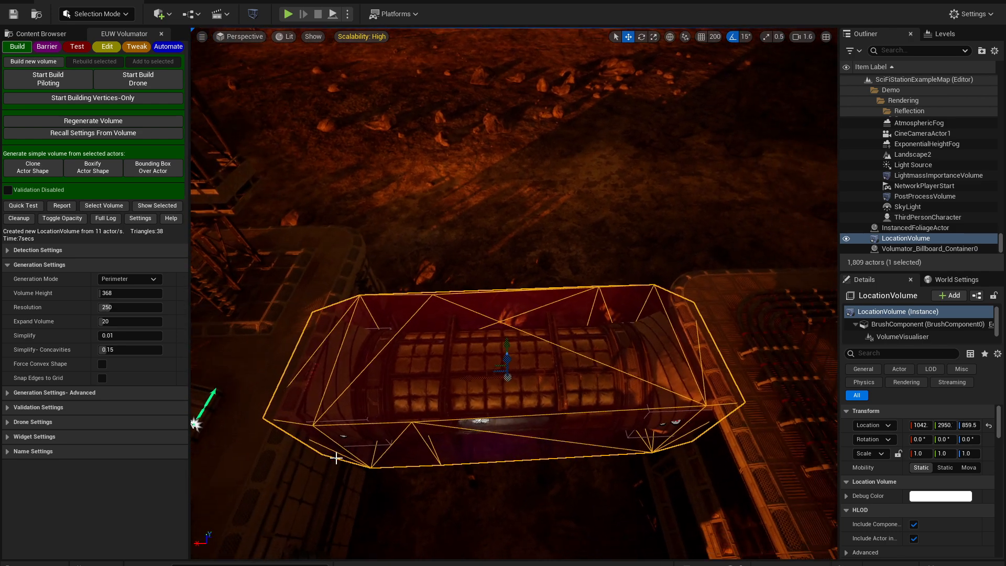
{"action": "key", "text": "Delete"}
Box-select the nine tunnel pieces and generate a Bounding Box Over Actor volume around them
{"action": "left_click_drag", "start_coordinate": [347, 345], "coordinate": [660, 388], "text": "ctrl+alt"}
{"action": "left_click", "coordinate": [150, 168]}
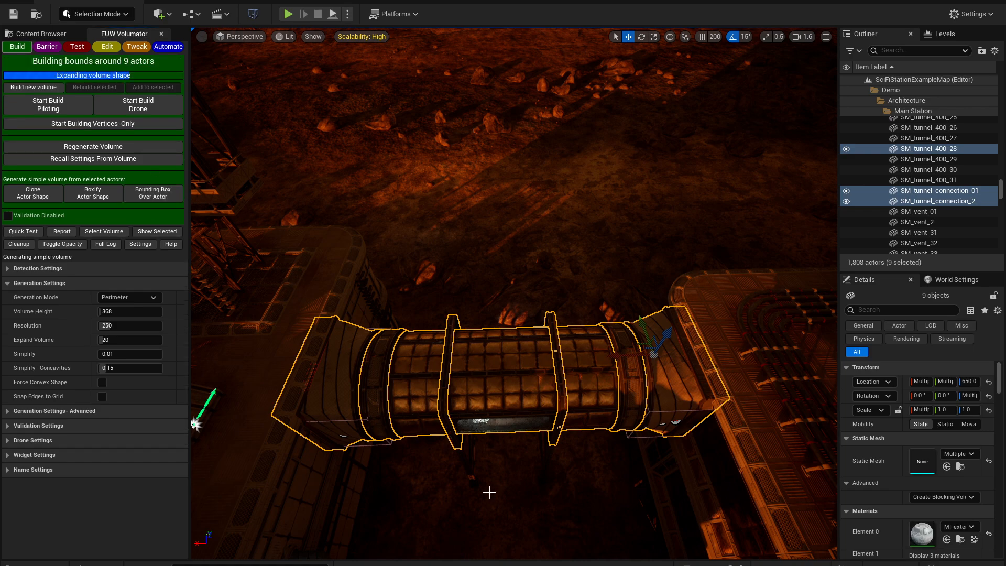
{"action": "left_click_drag", "start_coordinate": [562, 479], "coordinate": [225, 474], "text": "alt"}
{"action": "right_click_drag", "start_coordinate": [513, 294], "coordinate": [340, 288]}
{"action": "left_click_drag", "start_coordinate": [514, 294], "coordinate": [518, 267], "text": "alt"}
{"action": "right_click_drag", "start_coordinate": [514, 293], "coordinate": [540, 269]}
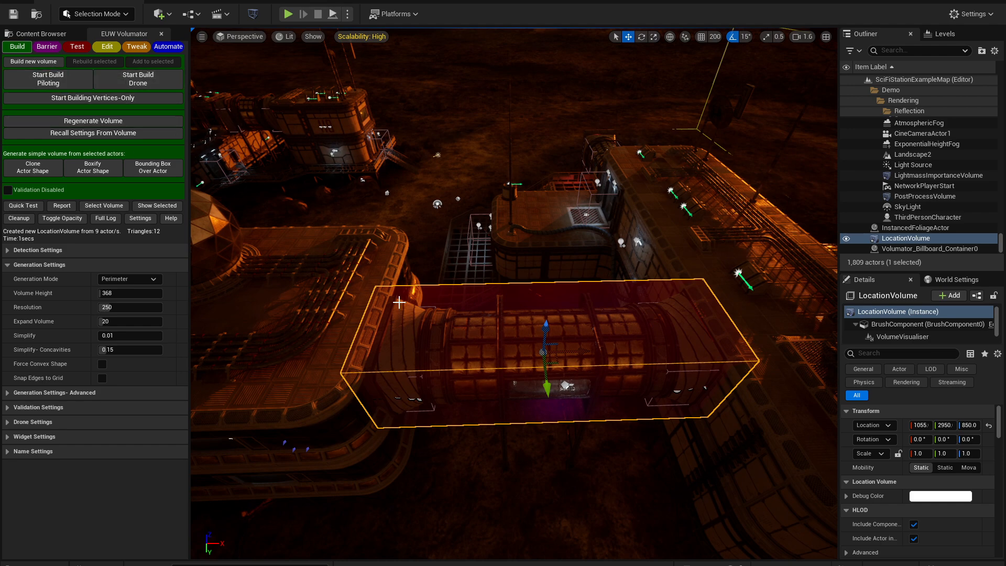
{"action": "right_click_drag", "start_coordinate": [472, 262], "coordinate": [514, 291]}
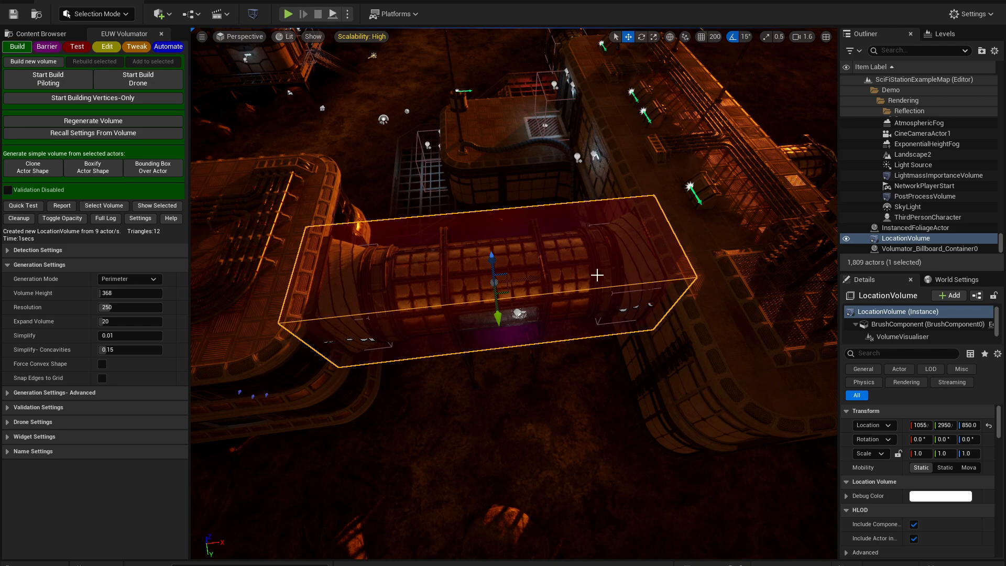
{"action": "right_click_drag", "start_coordinate": [596, 275], "coordinate": [618, 283]}
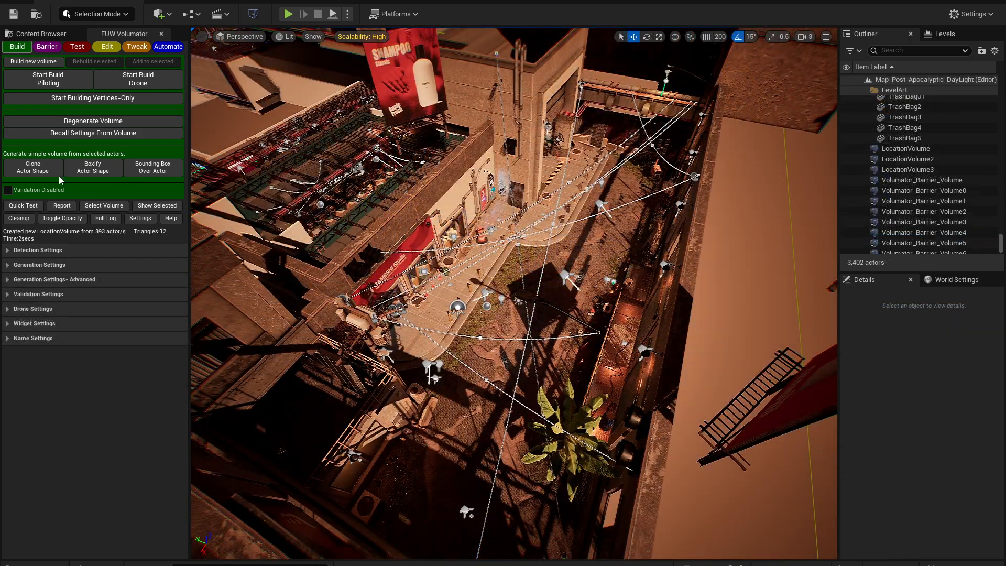
Box-select the city block's actors, generate a Bounding Box Over Actor volume around them, then delete it
{"action": "right_click_drag", "start_coordinate": [513, 282], "coordinate": [547, 306]}
{"action": "right_click_drag", "start_coordinate": [605, 206], "coordinate": [604, 206]}
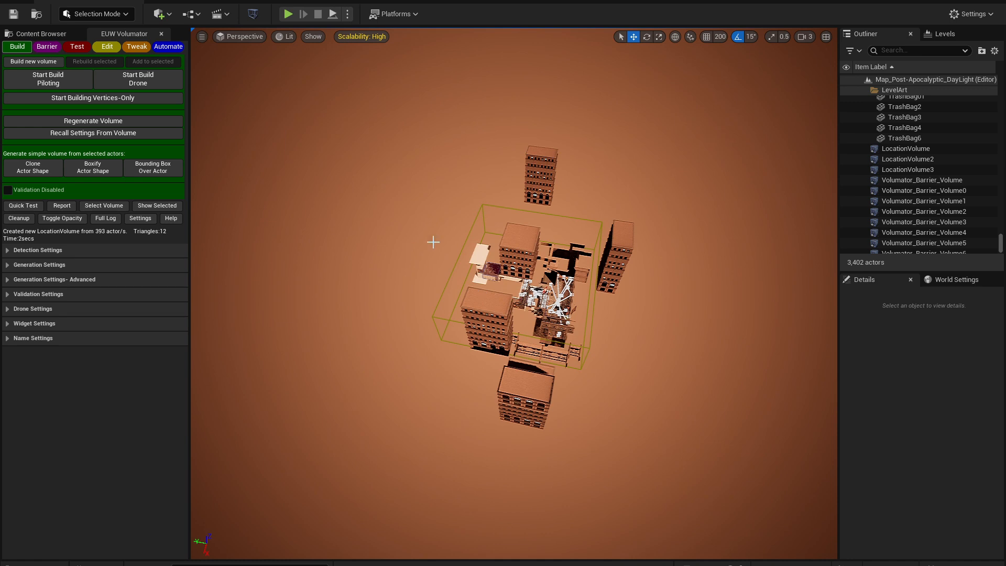
{"action": "left_click_drag", "start_coordinate": [344, 116], "coordinate": [705, 497], "text": "ctrl+alt"}
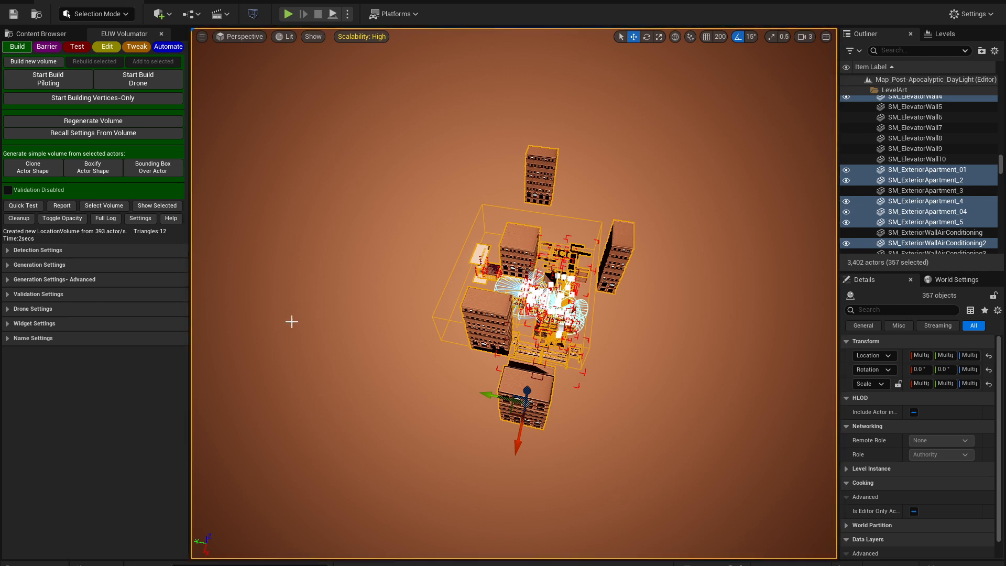
{"action": "left_click", "coordinate": [331, 318], "text": "ctrl"}
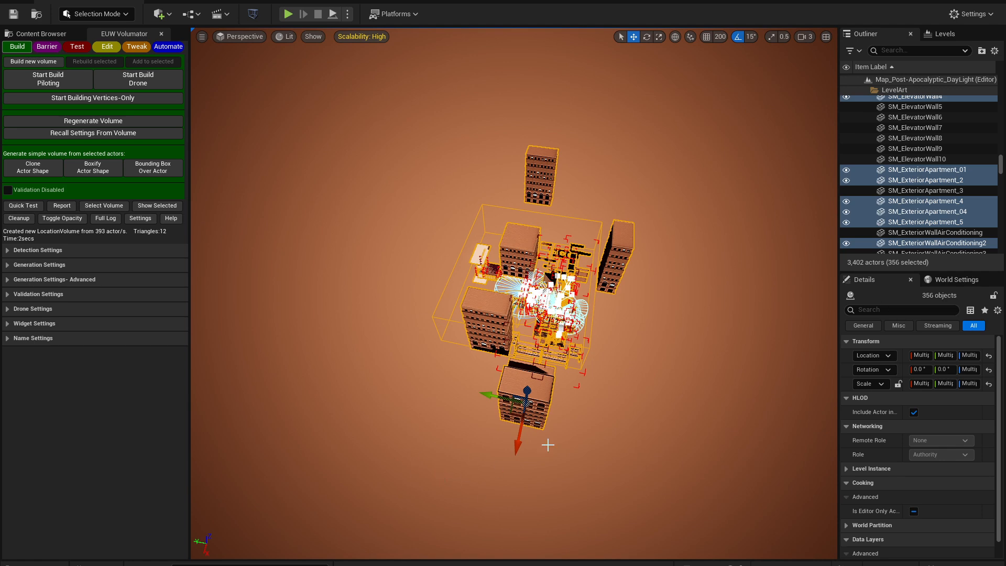
{"action": "left_click", "coordinate": [161, 171]}
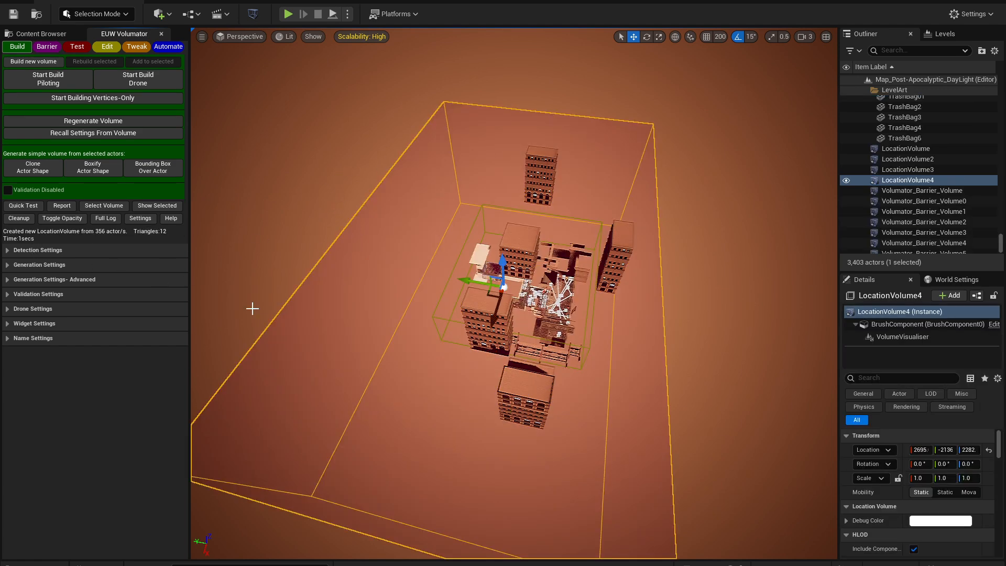
{"action": "left_click_drag", "start_coordinate": [252, 308], "coordinate": [309, 320], "text": "alt"}
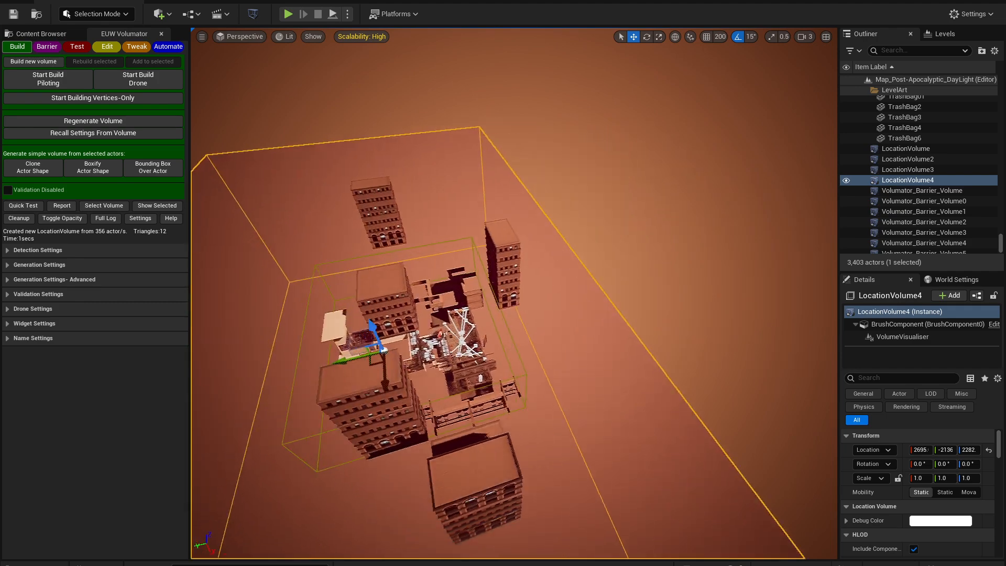
{"action": "right_click_drag", "start_coordinate": [310, 319], "coordinate": [293, 307]}
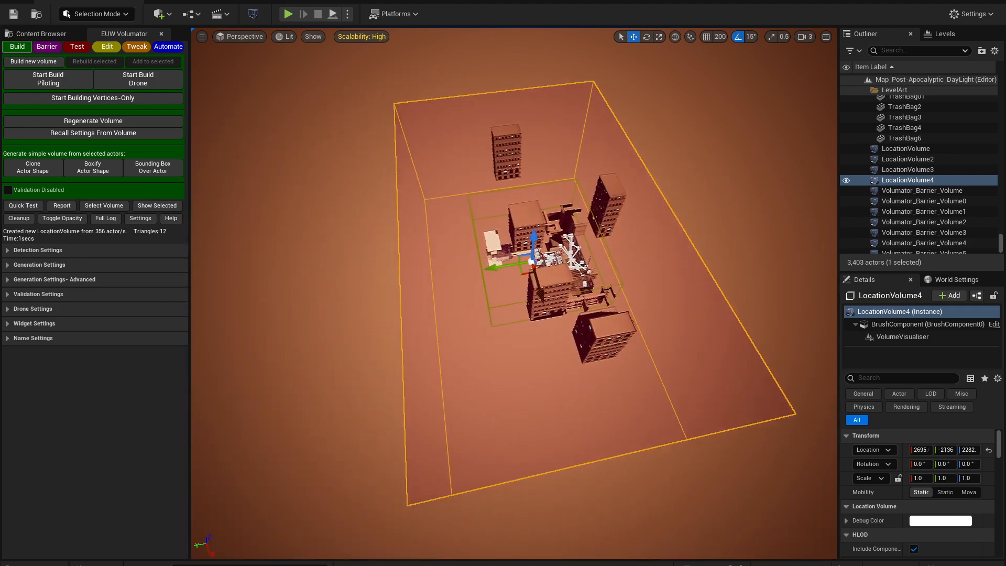
{"action": "mouse_move", "coordinate": [404, 246]}
{"action": "right_mouse_down"}
{"action": "mouse_move", "coordinate": [340, 248]}
{"action": "mouse_move", "coordinate": [398, 229]}
{"action": "right_mouse_up"}
{"action": "key", "text": "Delete"}
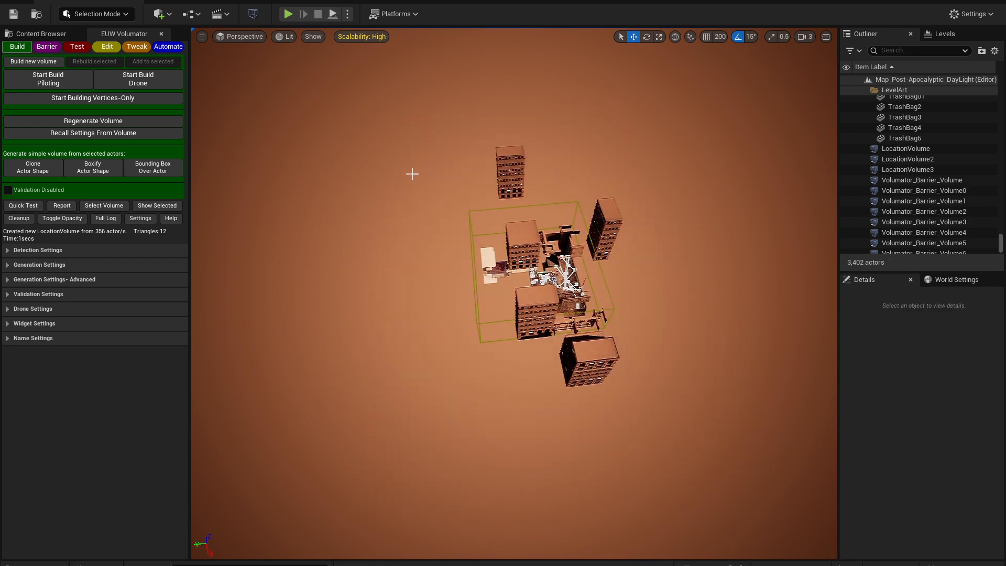
Box-select the city block's buildings and generate a Clone Actor Shape volume from them
{"action": "right_click_drag", "start_coordinate": [479, 356], "coordinate": [443, 355]}
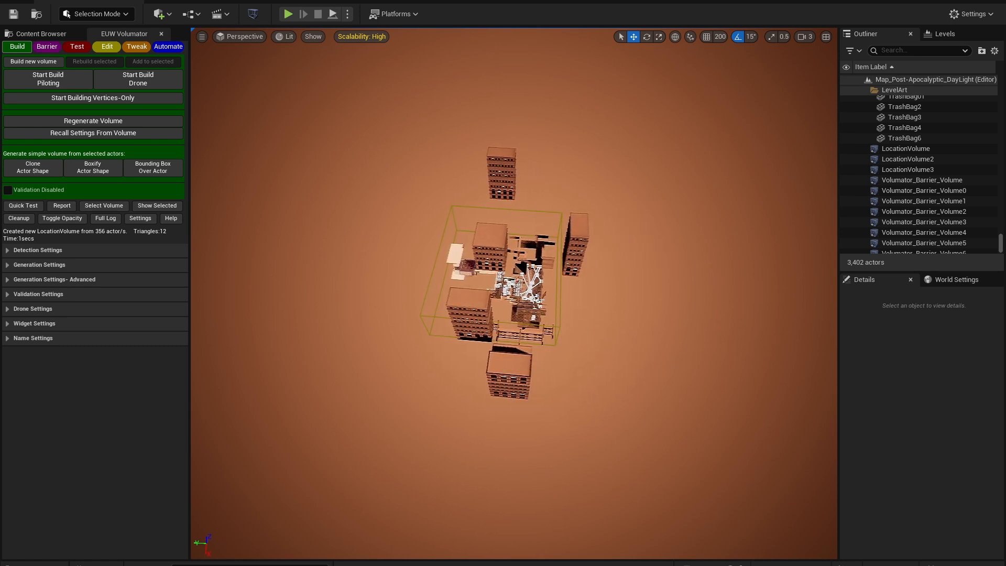
{"action": "mouse_move", "coordinate": [389, 133]}
{"action": "right_mouse_down"}
{"action": "mouse_move", "coordinate": [414, 139]}
{"action": "mouse_move", "coordinate": [389, 133]}
{"action": "right_mouse_up"}
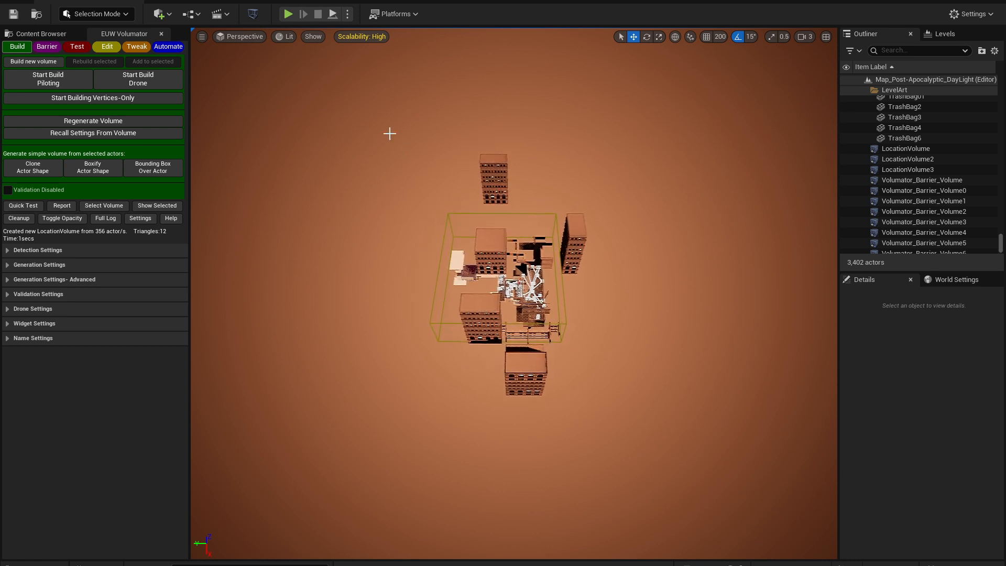
{"action": "left_click_drag", "start_coordinate": [389, 134], "coordinate": [655, 459]}
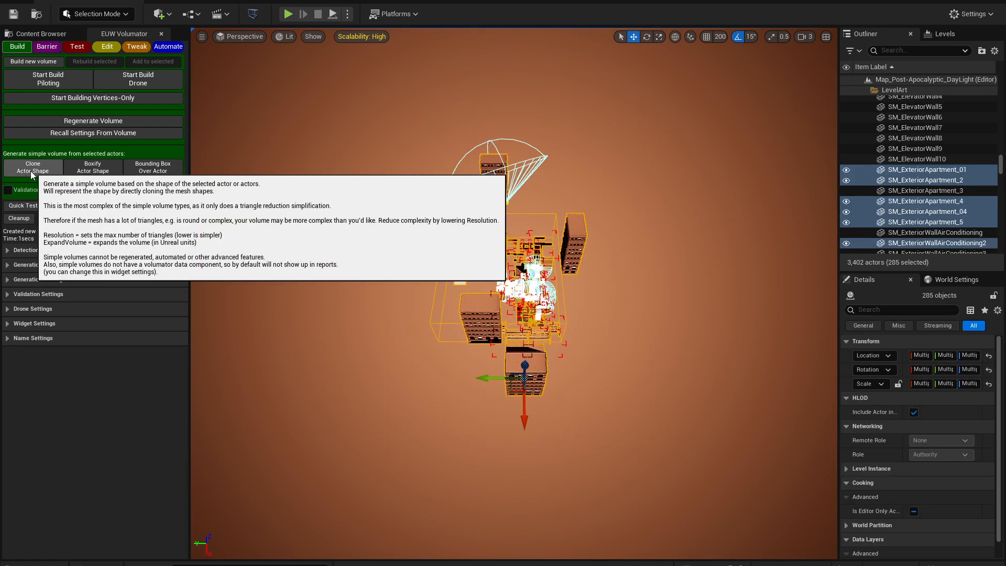
{"action": "left_click", "coordinate": [58, 175]}
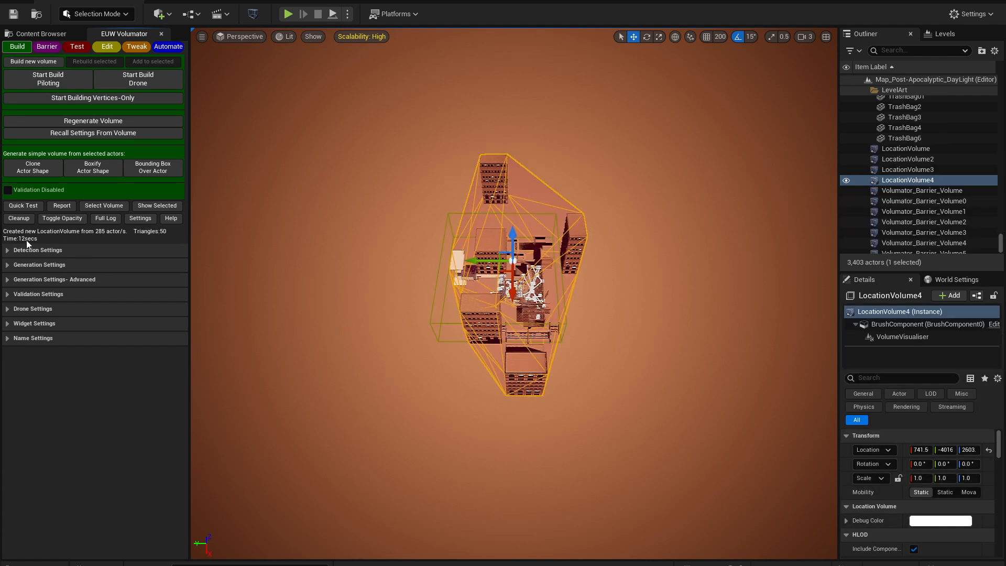
{"action": "right_click_drag", "start_coordinate": [513, 294], "coordinate": [201, 300]}
{"action": "left_click_drag", "start_coordinate": [513, 293], "coordinate": [482, 295], "text": "alt"}
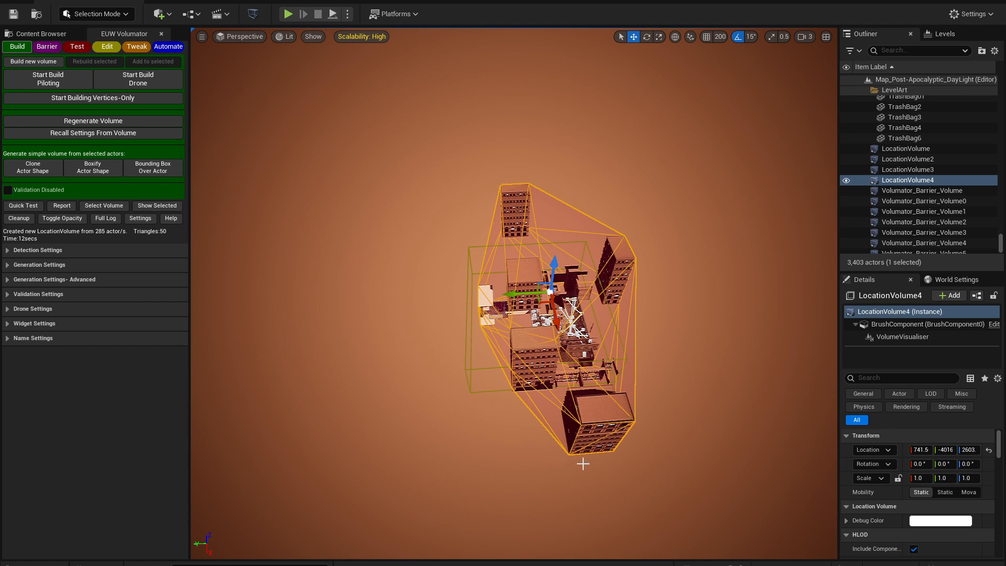
{"action": "left_click_drag", "start_coordinate": [580, 465], "coordinate": [465, 181], "text": "alt"}
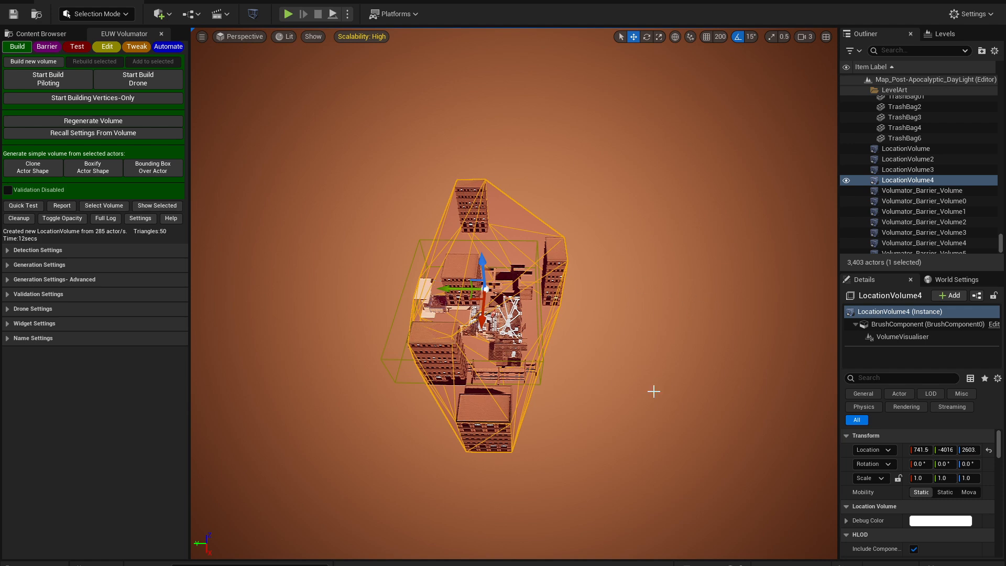
{"action": "right_click_drag", "start_coordinate": [589, 384], "coordinate": [553, 391]}
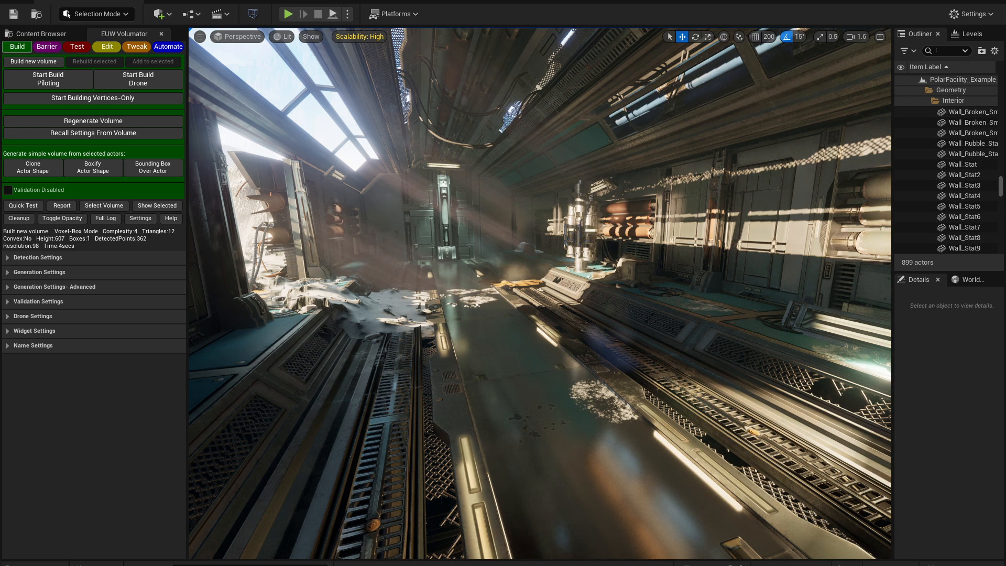
Start a drone build of a location volume from inside the facility corridor
{"action": "left_click", "coordinate": [518, 365]}
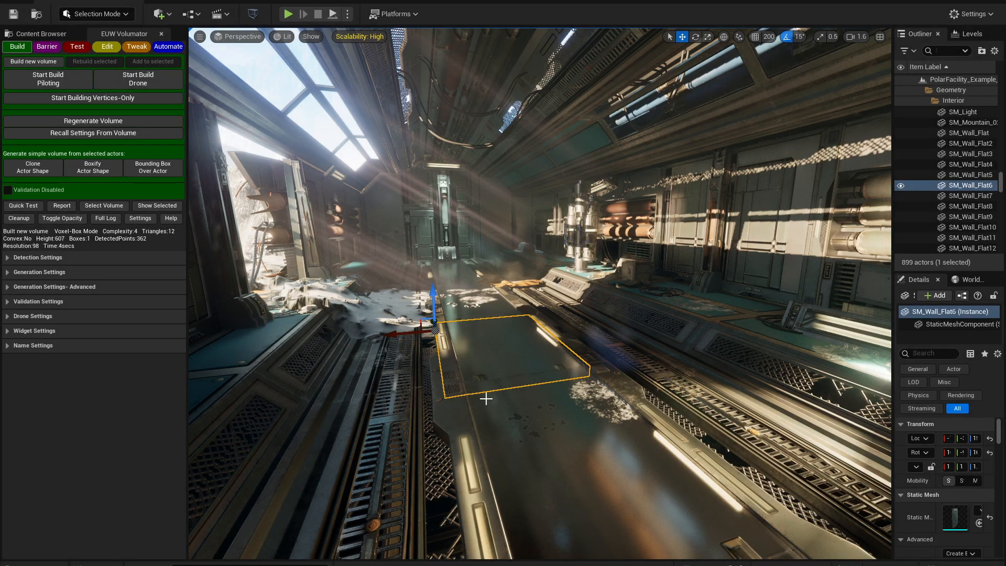
{"action": "right_click_drag", "start_coordinate": [524, 336], "coordinate": [492, 331]}
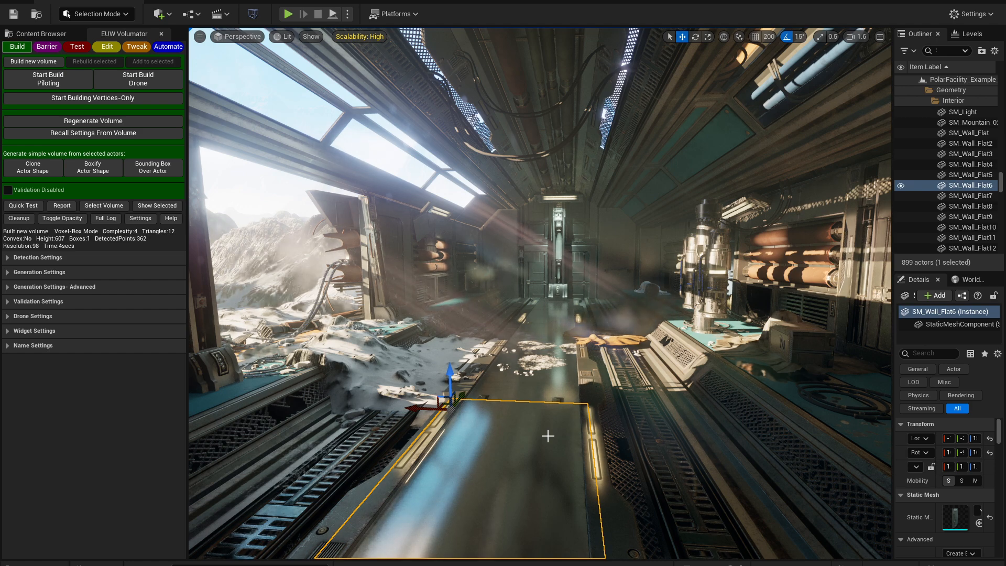
{"action": "right_click_drag", "start_coordinate": [548, 436], "coordinate": [569, 426]}
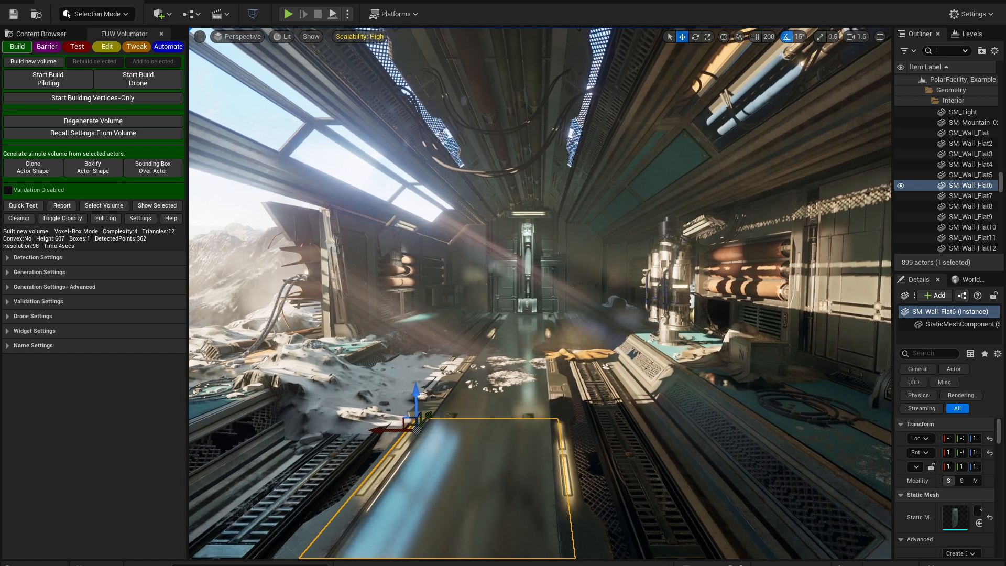
{"action": "key", "text": "Escape"}
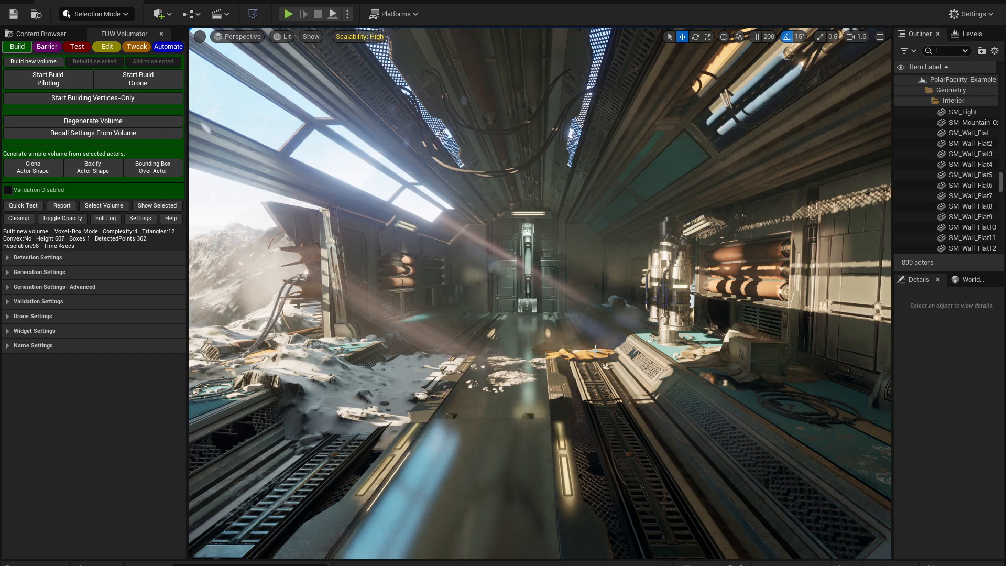
{"action": "right_click_drag", "start_coordinate": [573, 365], "coordinate": [587, 375]}
{"action": "key", "text": "g"}
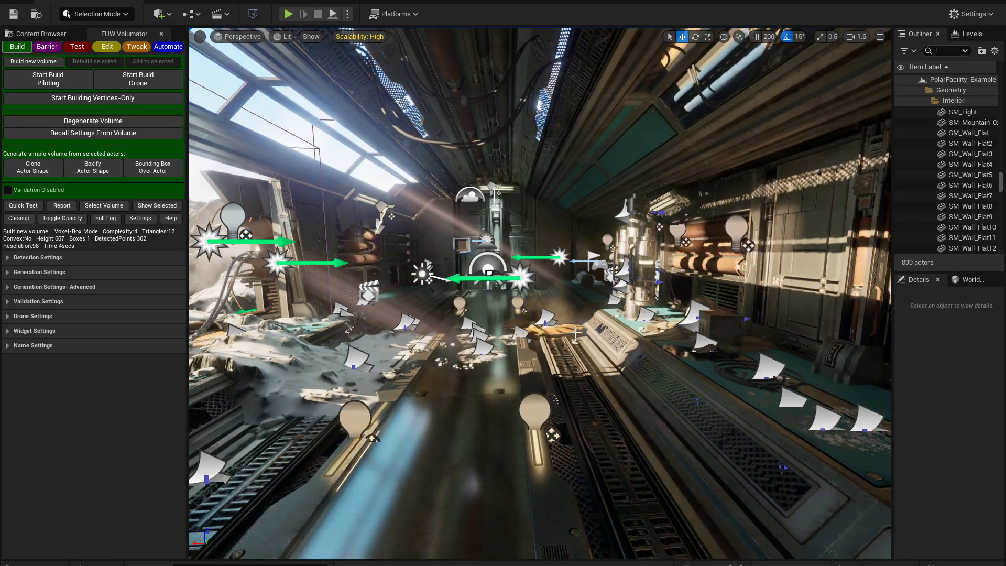
{"action": "left_click", "coordinate": [142, 80]}
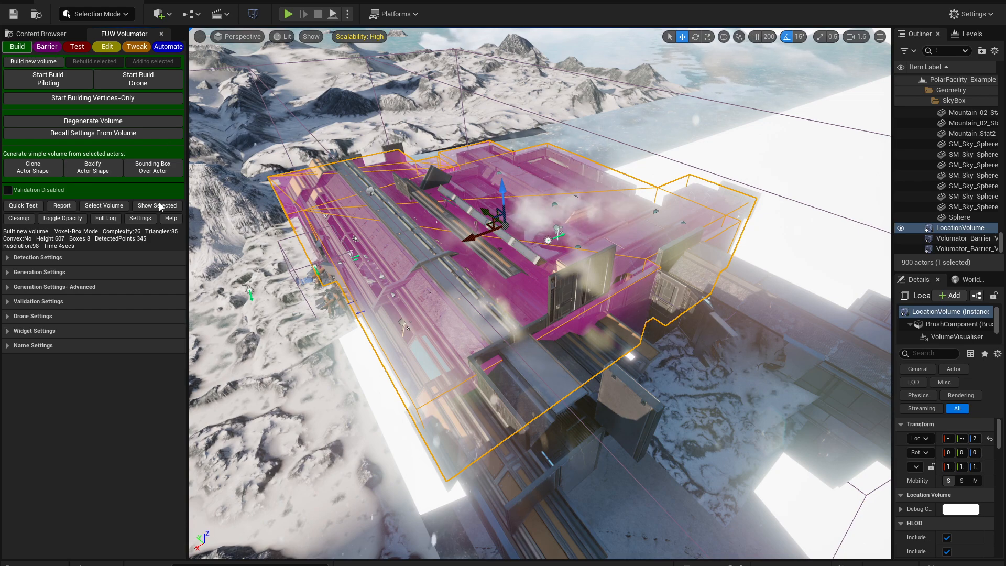
Show only the selected location volume in the viewport, hiding everything else
{"action": "left_click", "coordinate": [157, 205]}
{"action": "right_click_drag", "start_coordinate": [250, 202], "coordinate": [205, 217]}
{"action": "right_click_drag", "start_coordinate": [414, 233], "coordinate": [416, 231]}
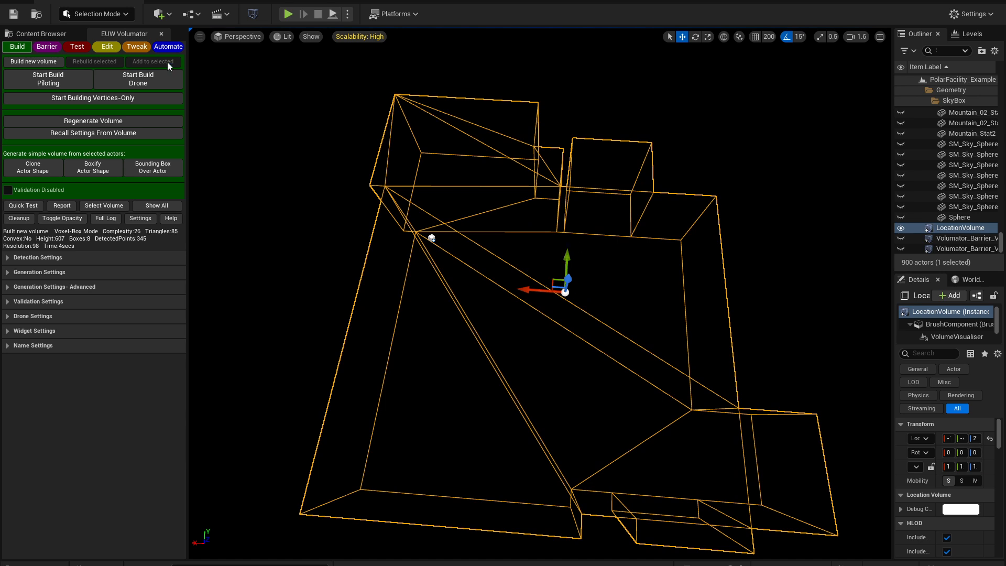
Move the location volume's pivot to its upper-left corner with Change Pivot Location
{"action": "left_click", "coordinate": [105, 46]}
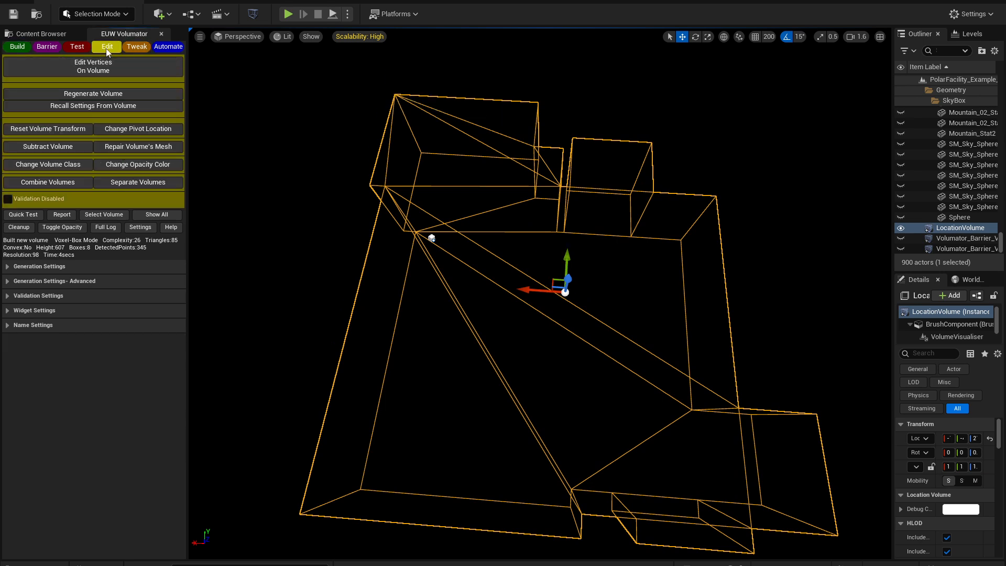
{"action": "left_click", "coordinate": [110, 131]}
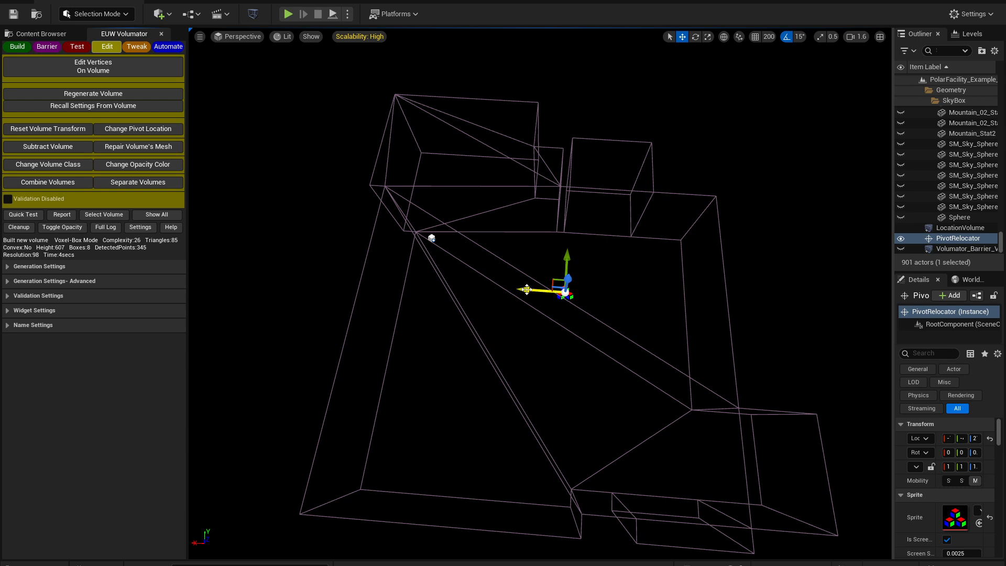
{"action": "left_click_drag", "start_coordinate": [526, 289], "coordinate": [427, 133]}
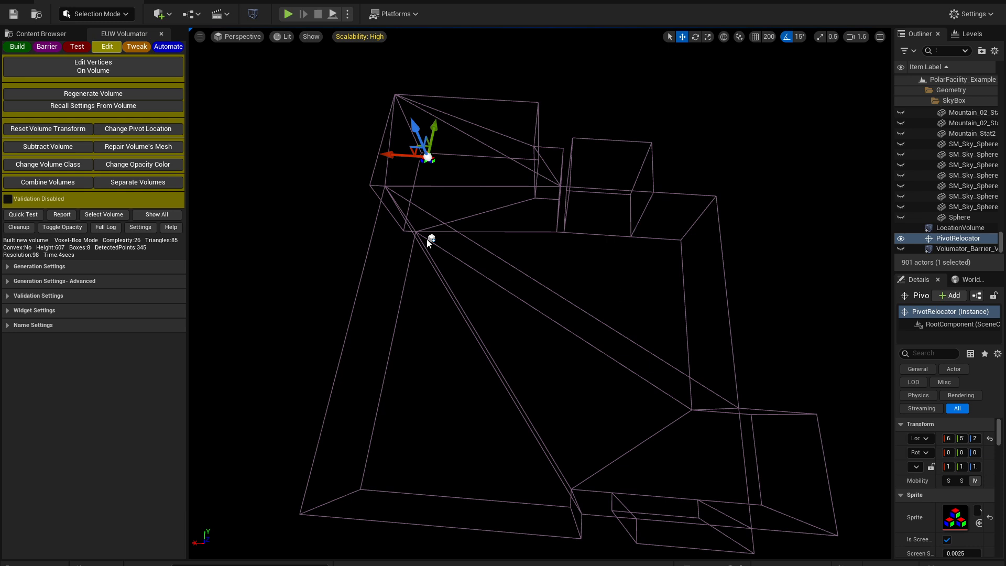
{"action": "left_click", "coordinate": [141, 131]}
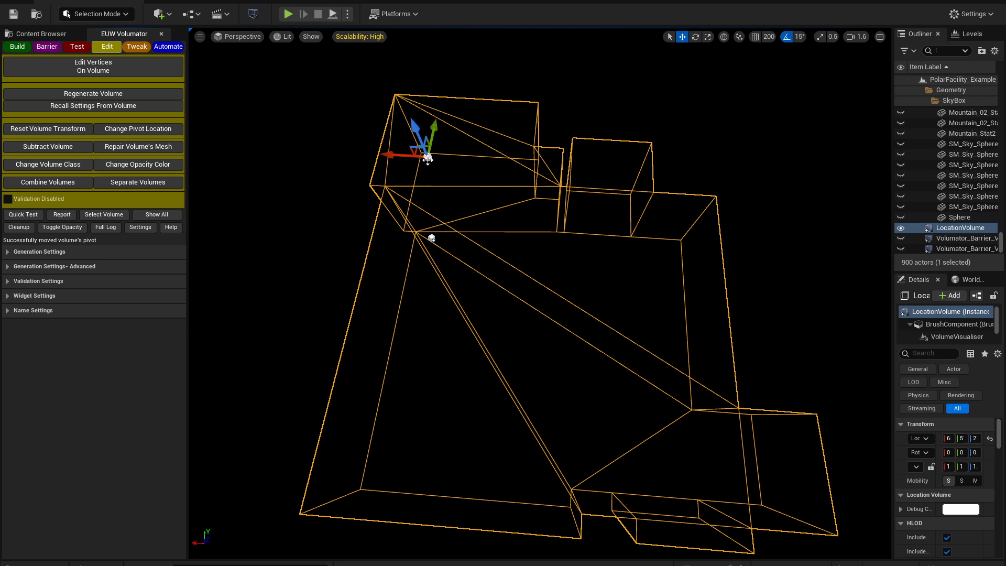
Reselect the location volume and move its pivot to just beyond the volume's right edge with Change Pivot Location
{"action": "left_click", "coordinate": [286, 165]}
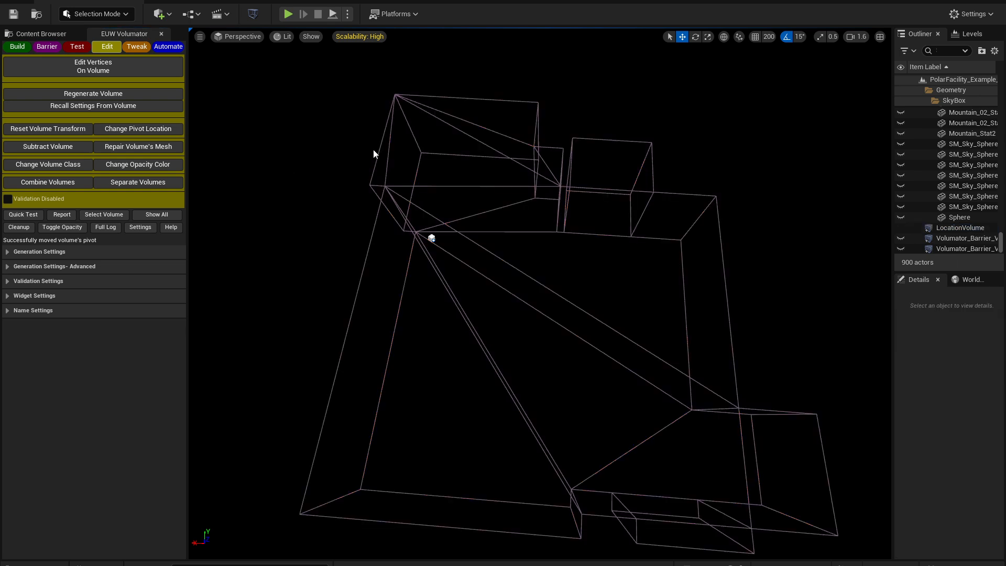
{"action": "left_click", "coordinate": [379, 149]}
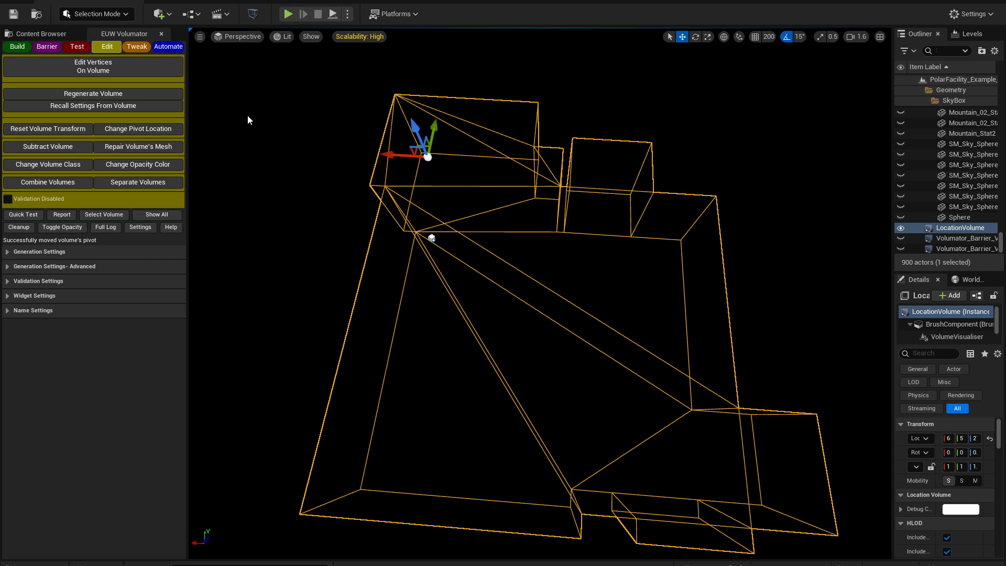
{"action": "left_click", "coordinate": [167, 129]}
{"action": "left_click_drag", "start_coordinate": [394, 155], "coordinate": [734, 193]}
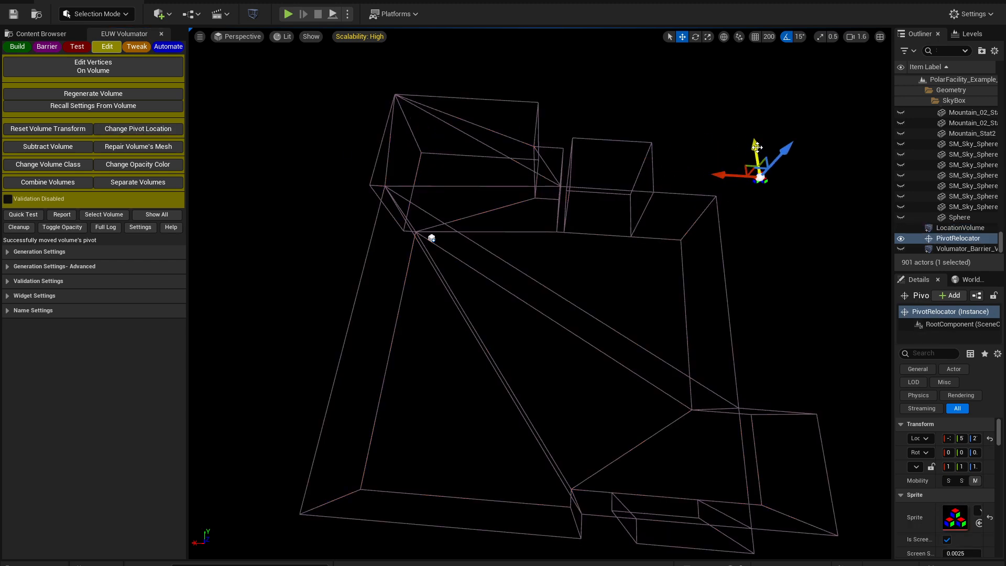
{"action": "left_click_drag", "start_coordinate": [756, 156], "coordinate": [772, 252]}
{"action": "left_click", "coordinate": [143, 132]}
Regenerate the location volume
{"action": "left_click_drag", "start_coordinate": [487, 293], "coordinate": [885, 262], "text": "alt"}
{"action": "left_click_drag", "start_coordinate": [524, 262], "coordinate": [592, 257], "text": "alt"}
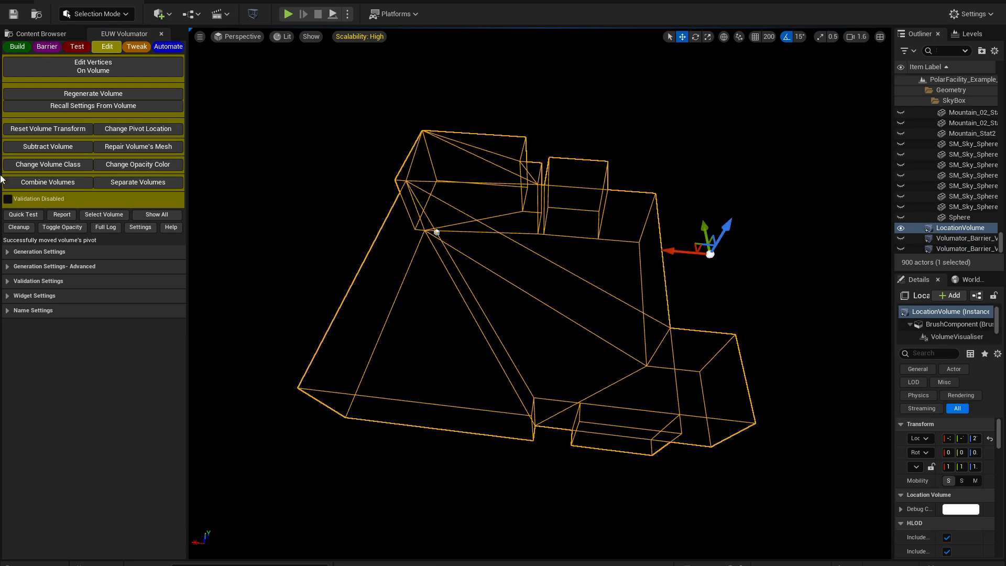
{"action": "left_click", "coordinate": [128, 93]}
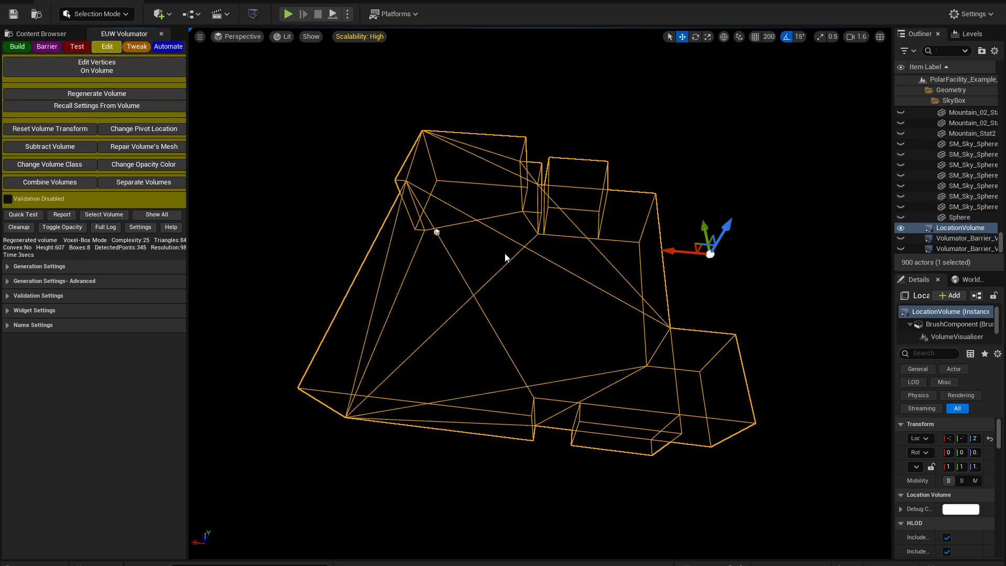